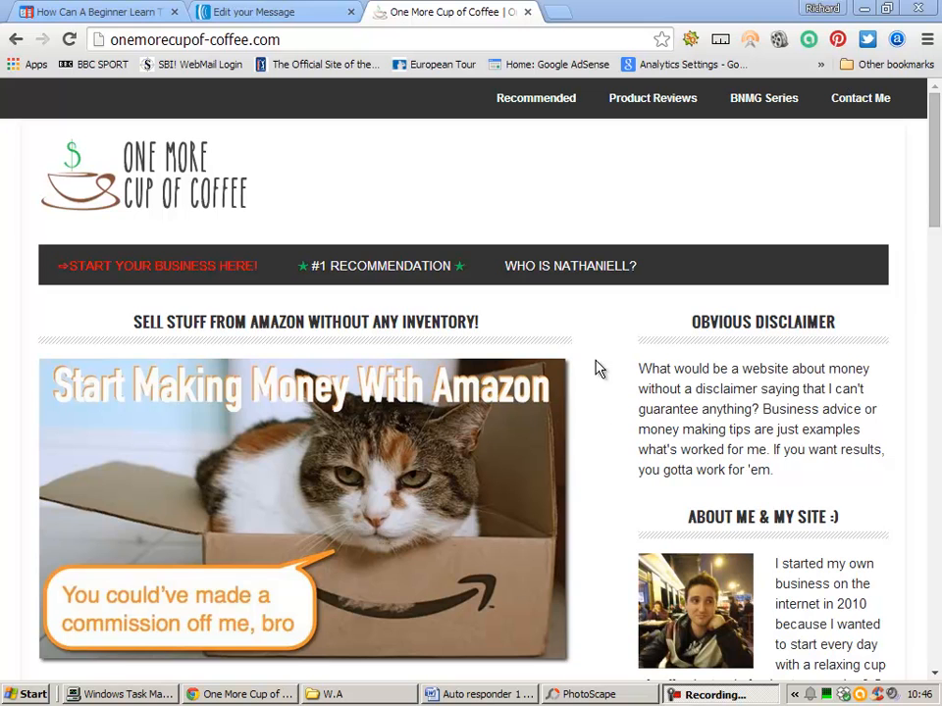
- Examine the banner and sidebar link images on the One More Cup of Coffee and Wealthy Affiliate Challenge homepages
{"action": "mouse_move", "coordinate": [933, 189]}
{"action": "left_mouse_down"}
{"action": "mouse_move", "coordinate": [935, 200]}
{"action": "mouse_move", "coordinate": [934, 179]}
{"action": "left_mouse_up"}
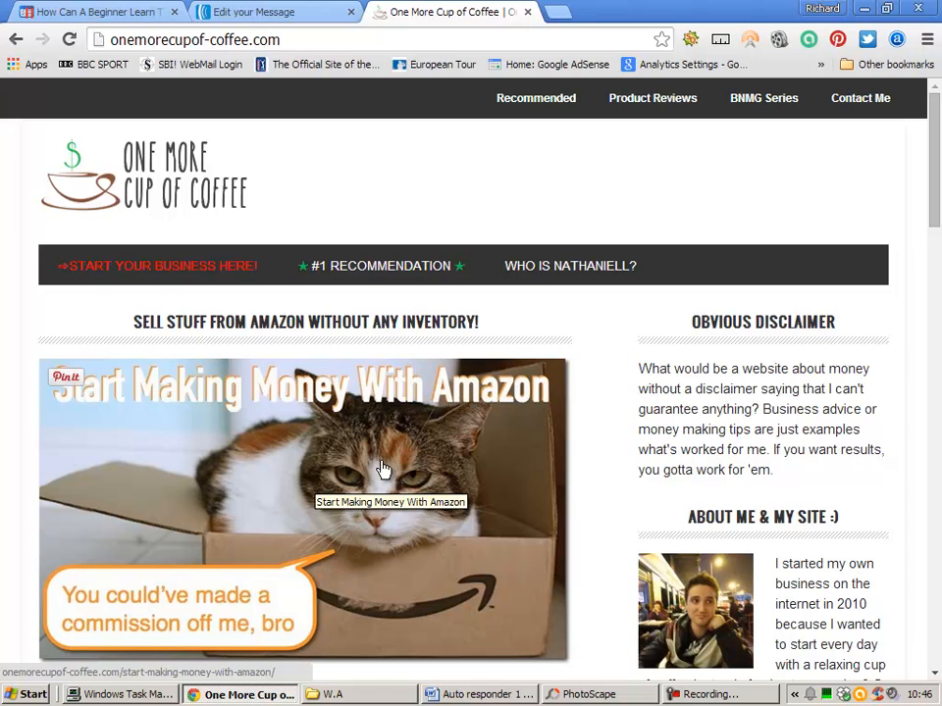
{"action": "left_click_drag", "start_coordinate": [936, 196], "coordinate": [926, 455]}
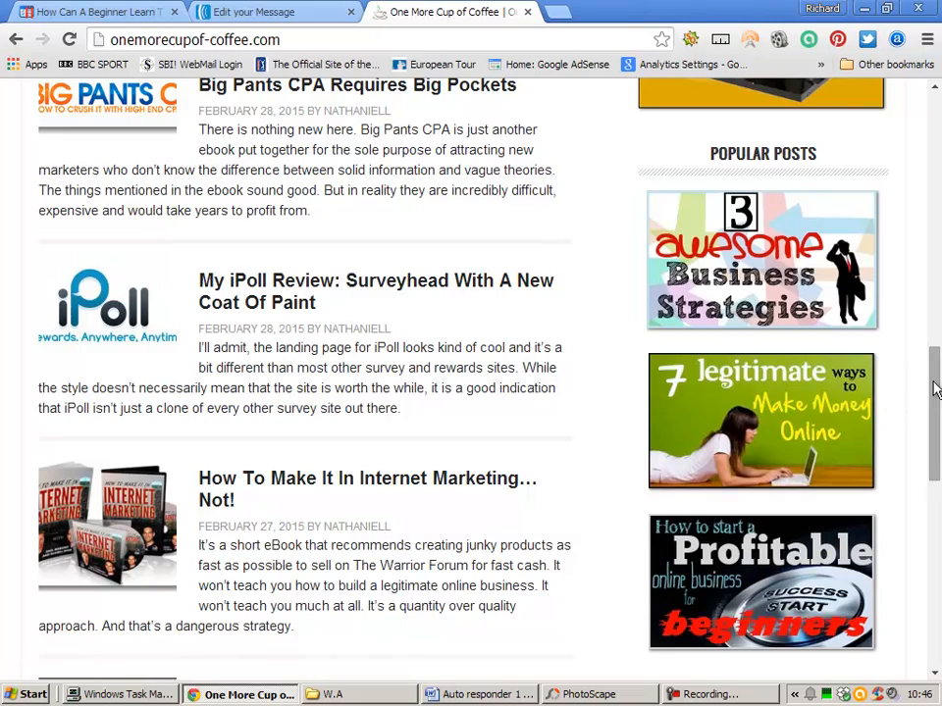
{"action": "scroll", "coordinate": [933, 379], "scroll_direction": "up", "scroll_amount": 1}
{"action": "scroll", "coordinate": [933, 346], "scroll_direction": "up", "scroll_amount": 3}
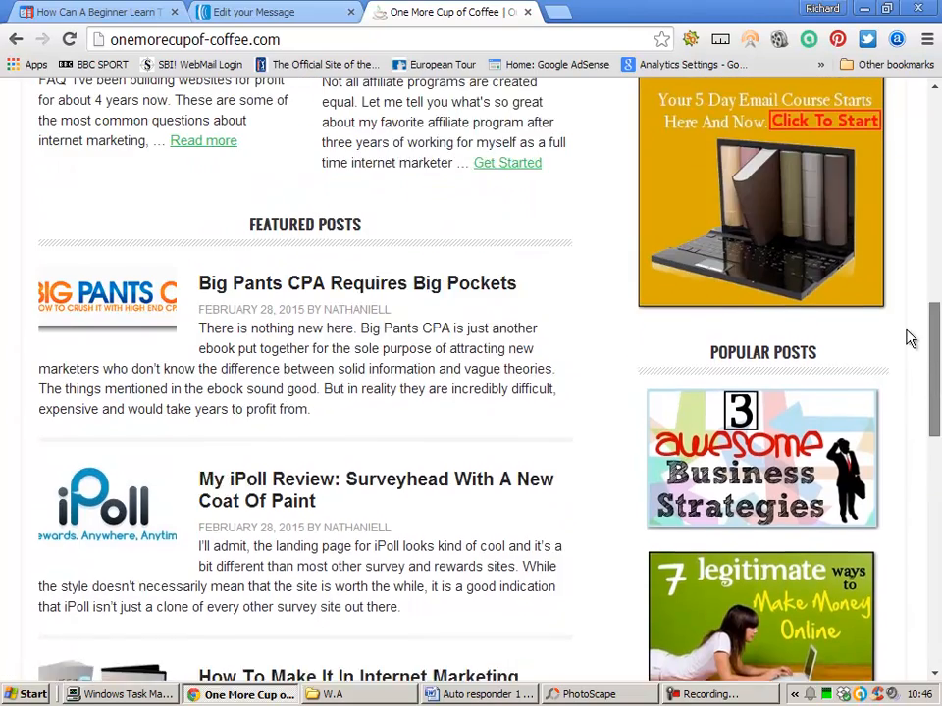
{"action": "scroll", "coordinate": [933, 351], "scroll_direction": "up", "scroll_amount": 10}
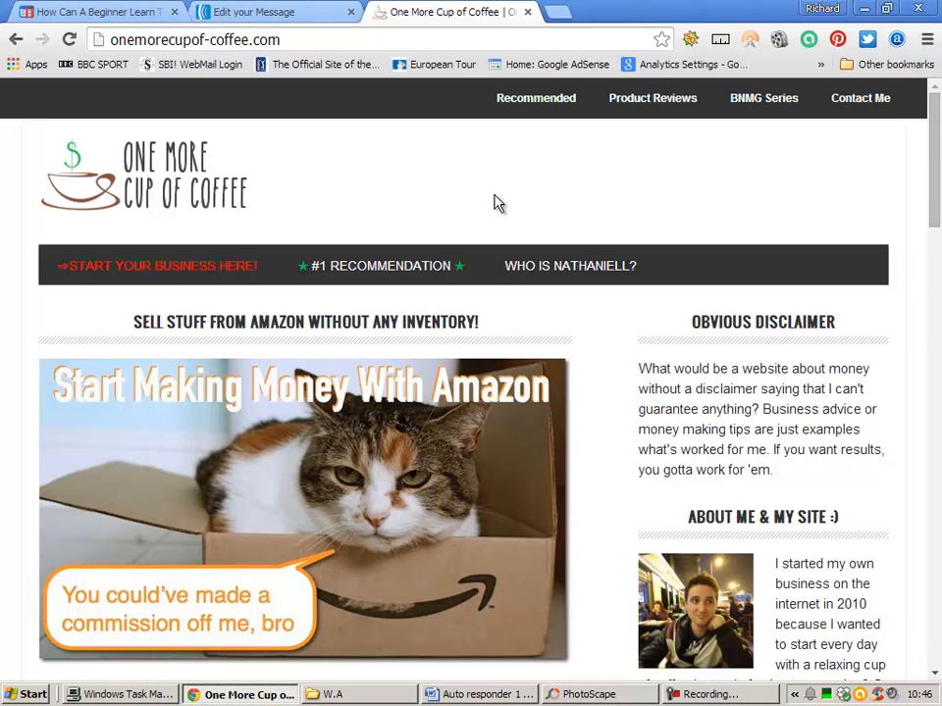
{"action": "left_click", "coordinate": [76, 14]}
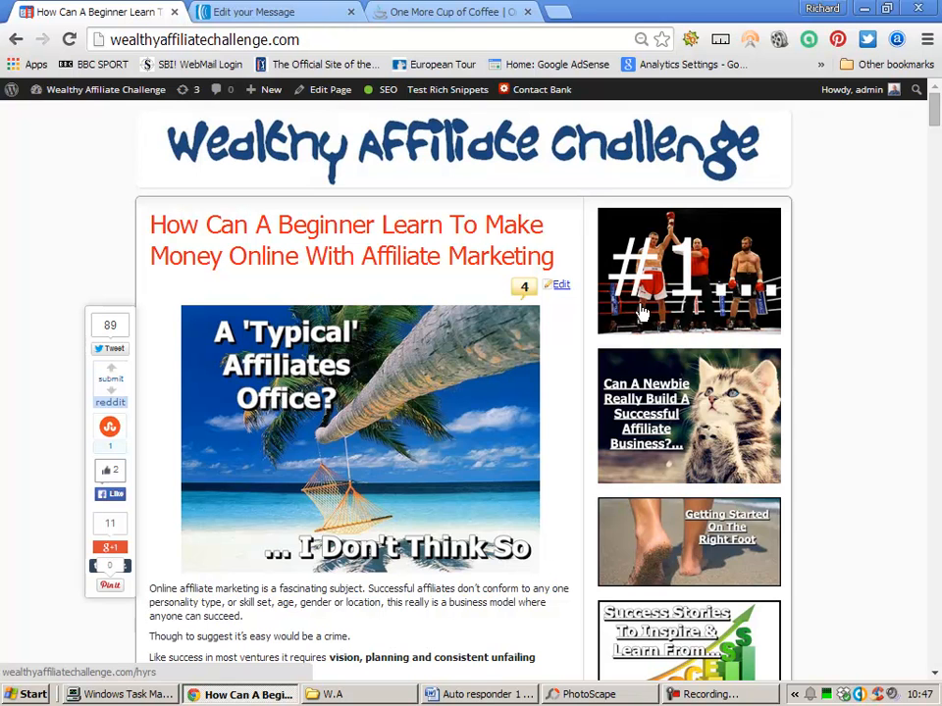
{"action": "scroll", "coordinate": [692, 411], "scroll_direction": "down", "scroll_amount": 1}
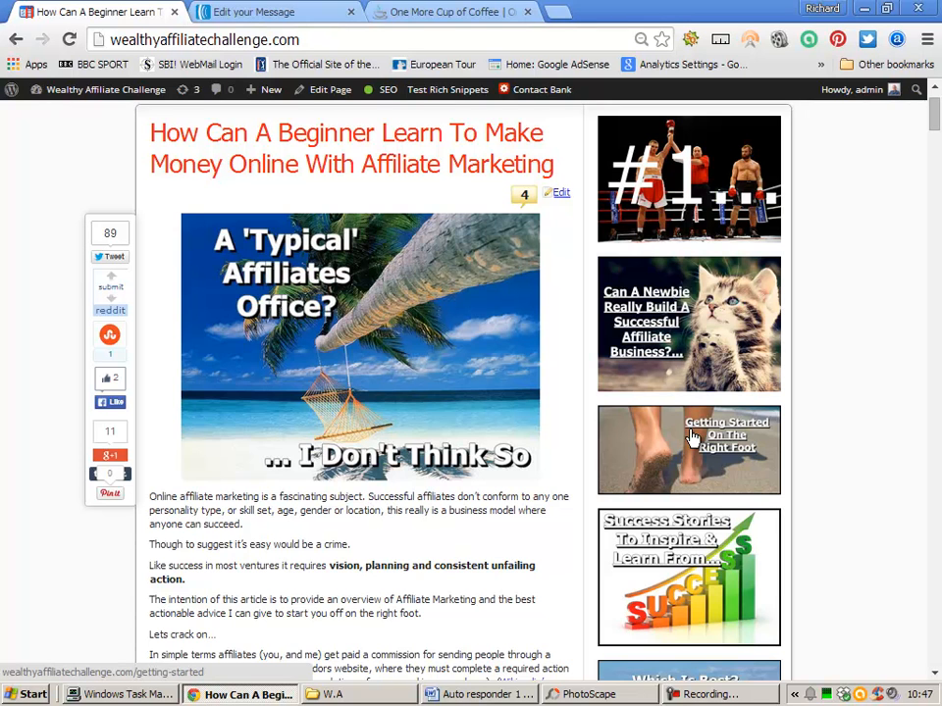
{"action": "scroll", "coordinate": [693, 438], "scroll_direction": "down", "scroll_amount": 1}
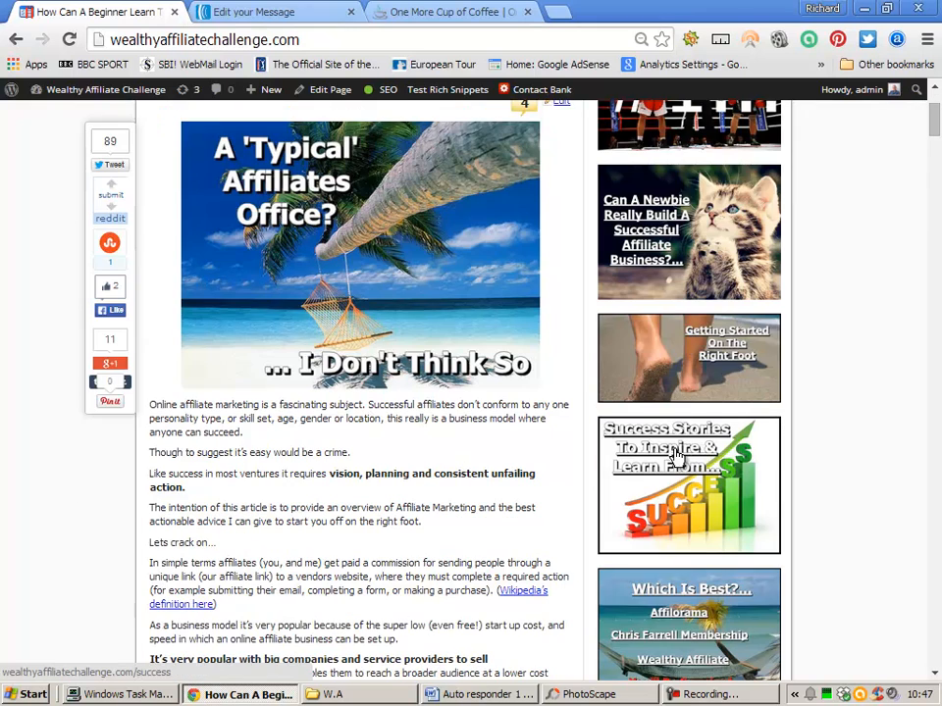
{"action": "scroll", "coordinate": [454, 262], "scroll_direction": "down", "scroll_amount": 4}
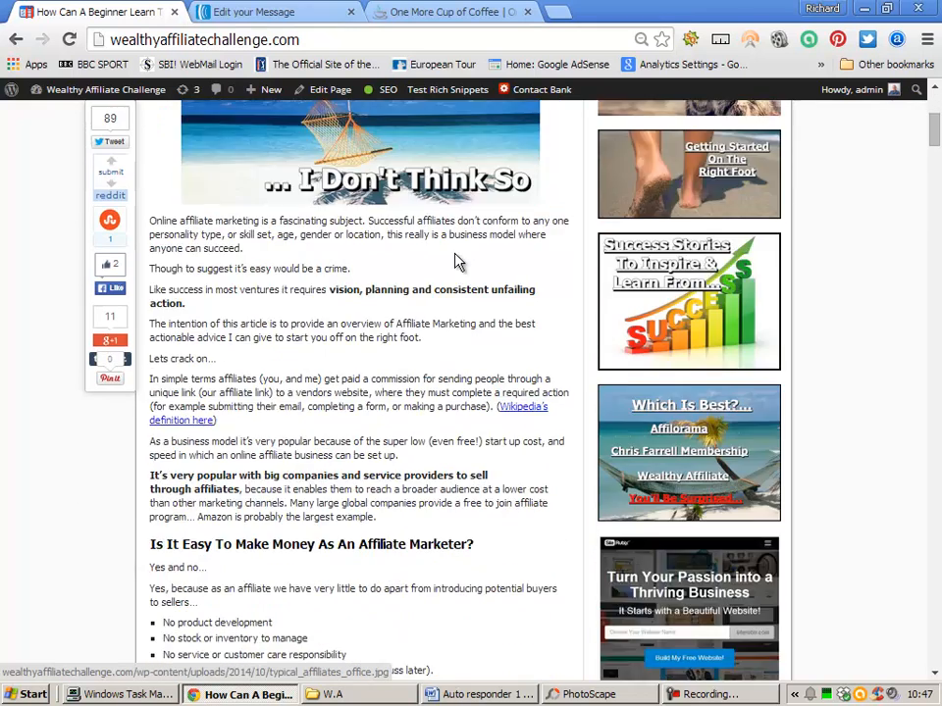
{"action": "scroll", "coordinate": [454, 262], "scroll_direction": "up", "scroll_amount": 2}
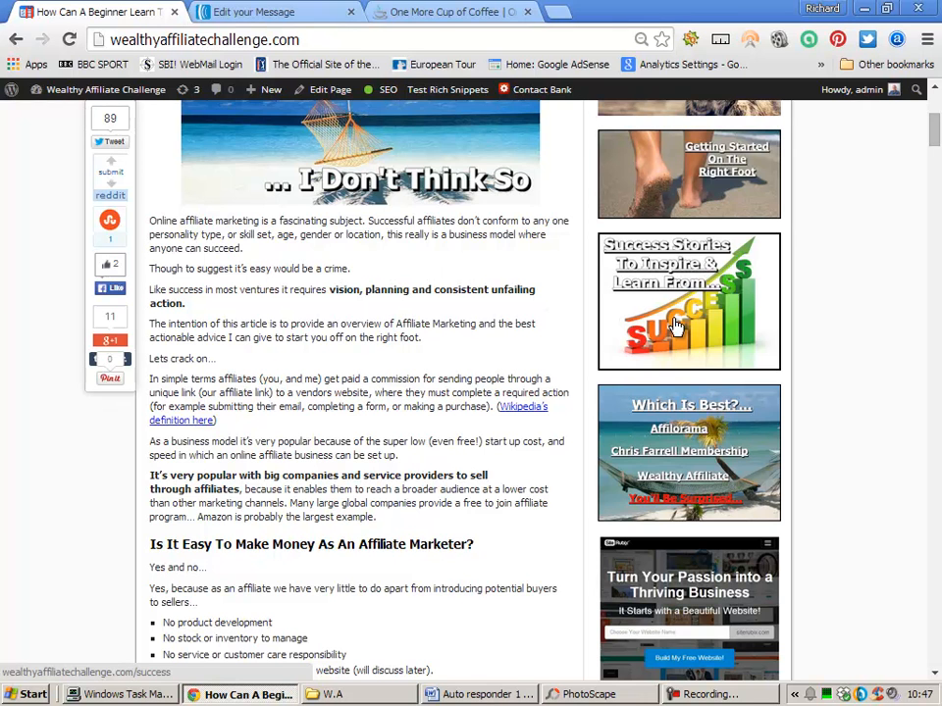
- Switch to PhotoScape and open cute-kitten-saying-hello.jpg from the Images folder in the Editor
{"action": "left_click", "coordinate": [864, 10]}
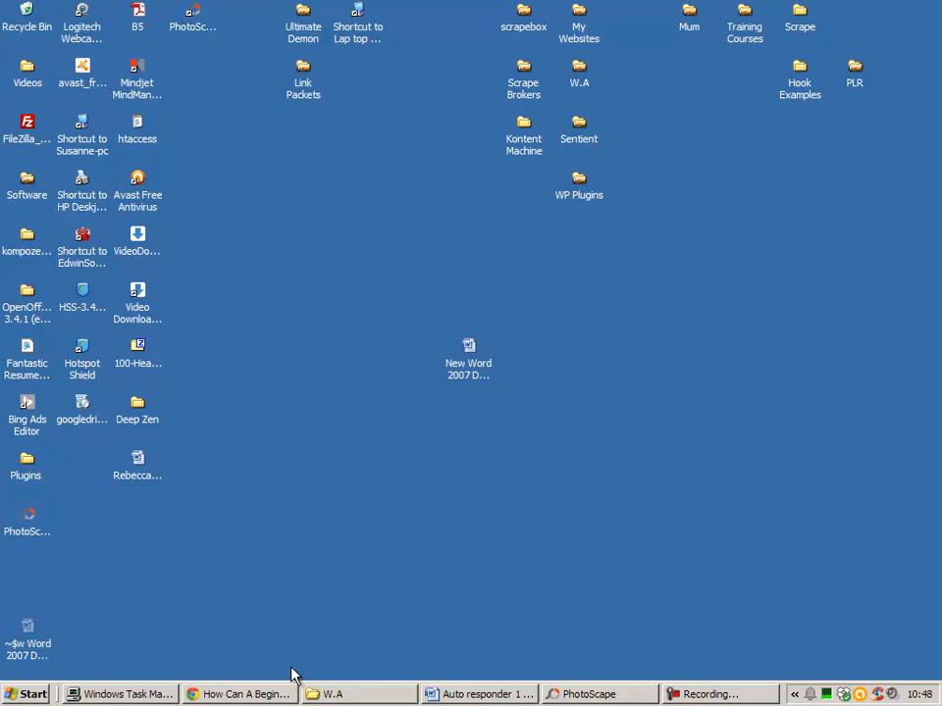
{"action": "left_click", "coordinate": [580, 694]}
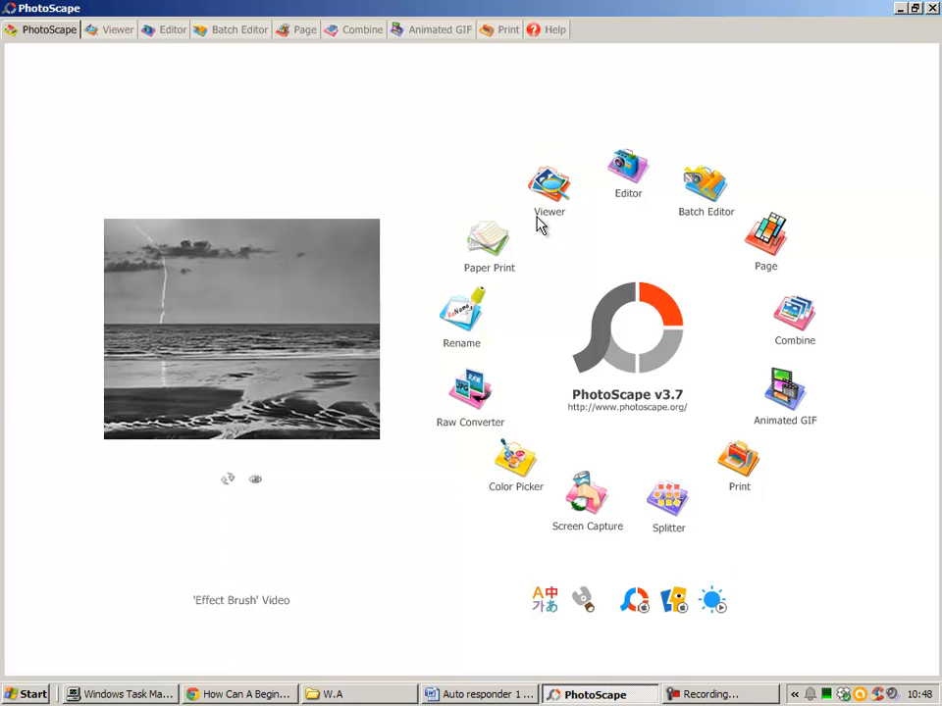
{"action": "left_click", "coordinate": [625, 169]}
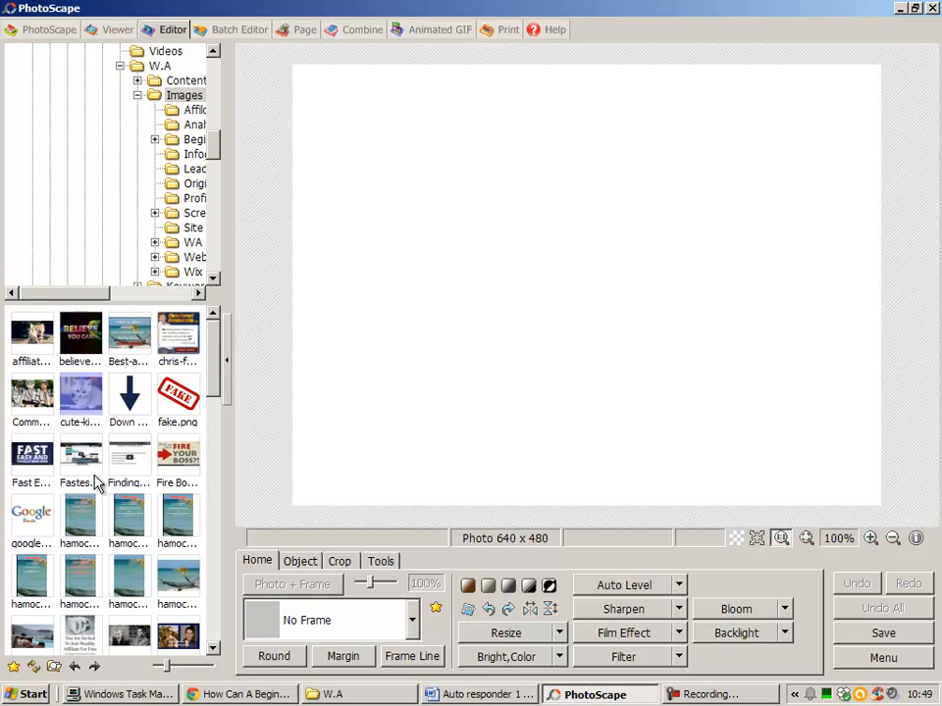
{"action": "left_click", "coordinate": [78, 395]}
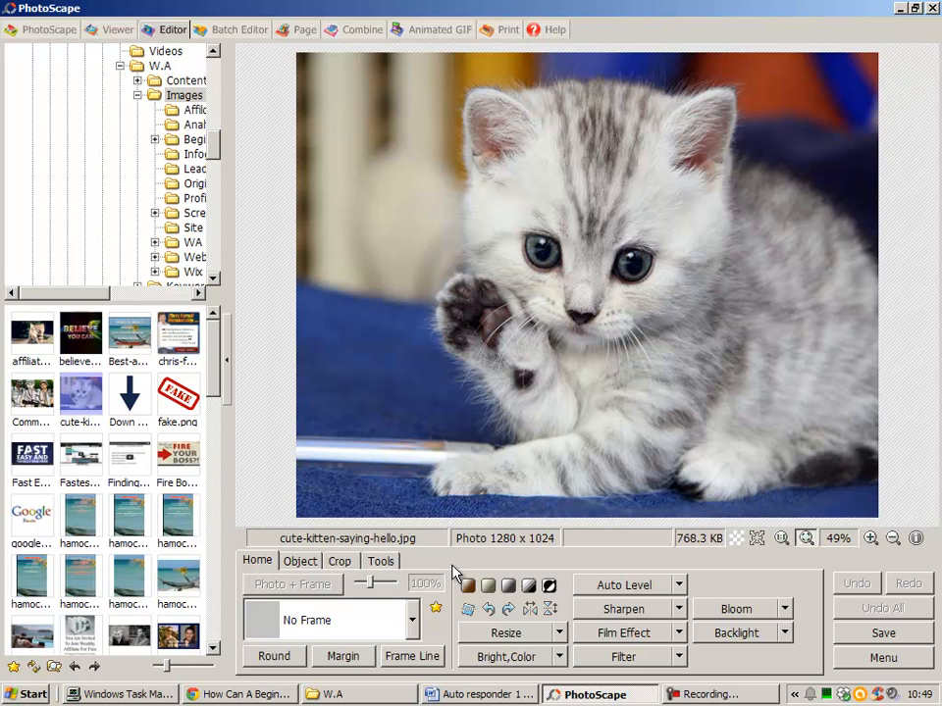
- Try a free crop selection of about 786 by 749 pixels around the kitten's head and raised paw
{"action": "left_click", "coordinate": [341, 561]}
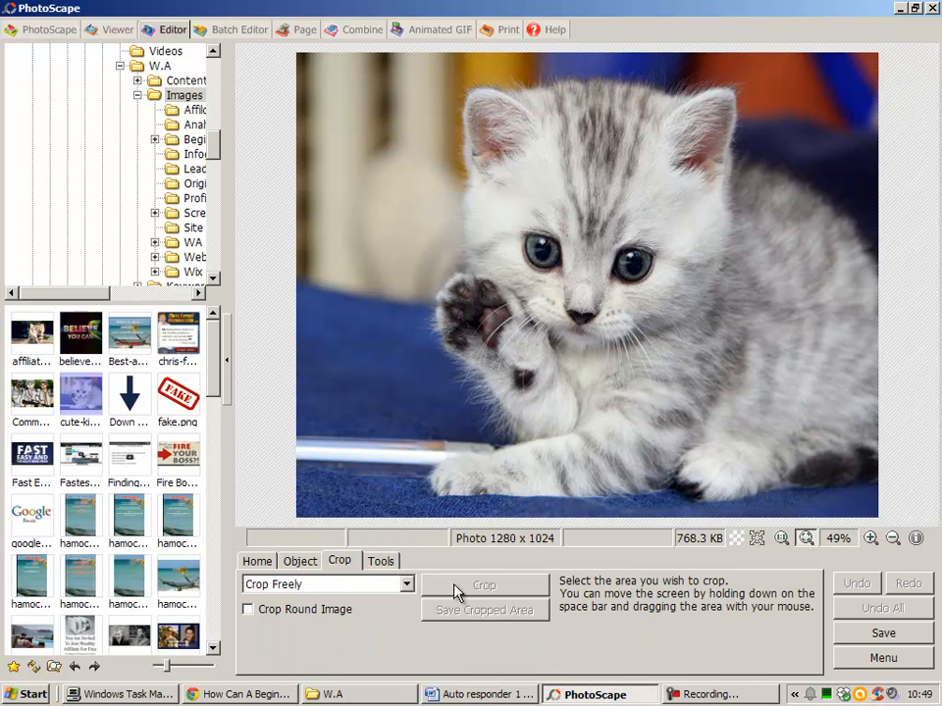
{"action": "left_click_drag", "start_coordinate": [388, 88], "coordinate": [744, 429]}
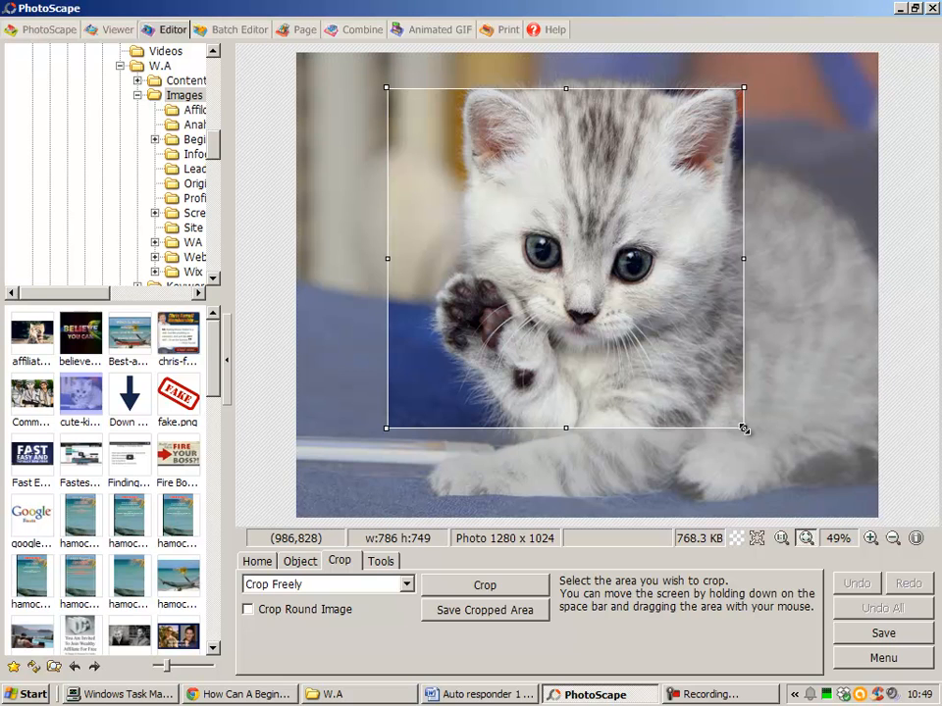
{"action": "left_click", "coordinate": [257, 562]}
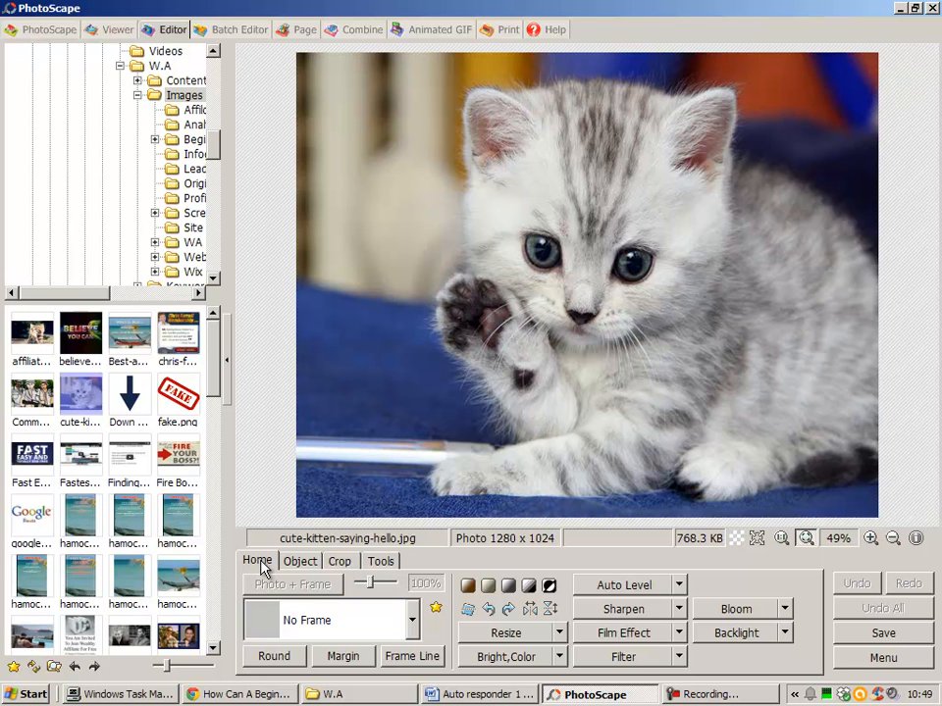
- Look through the available frames, then try a dashed white frame line on the photo and undo it
{"action": "left_click", "coordinate": [319, 614]}
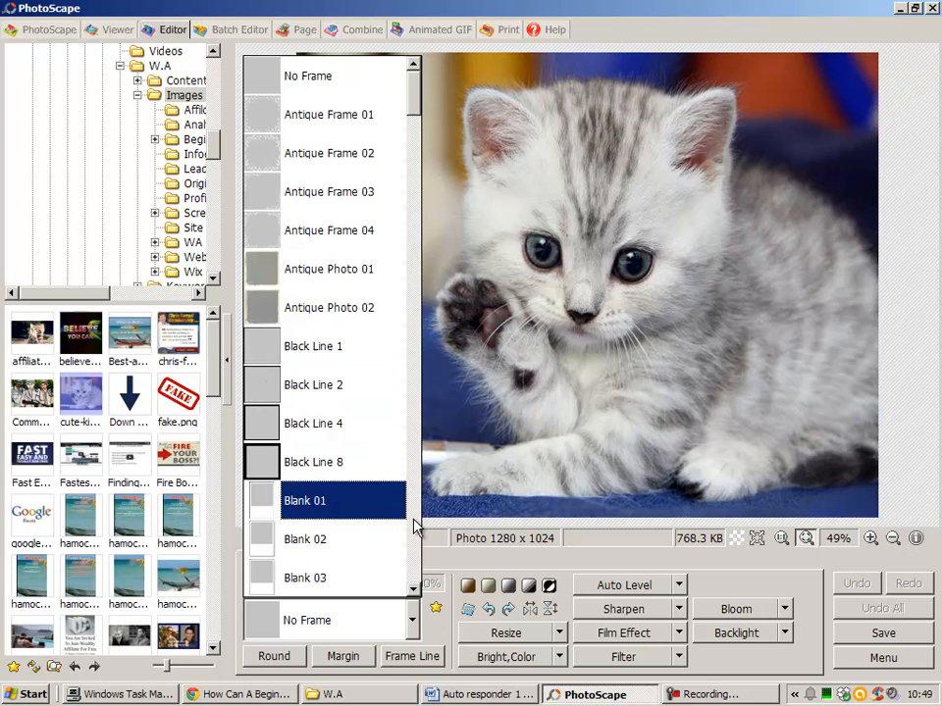
{"action": "left_click", "coordinate": [443, 564]}
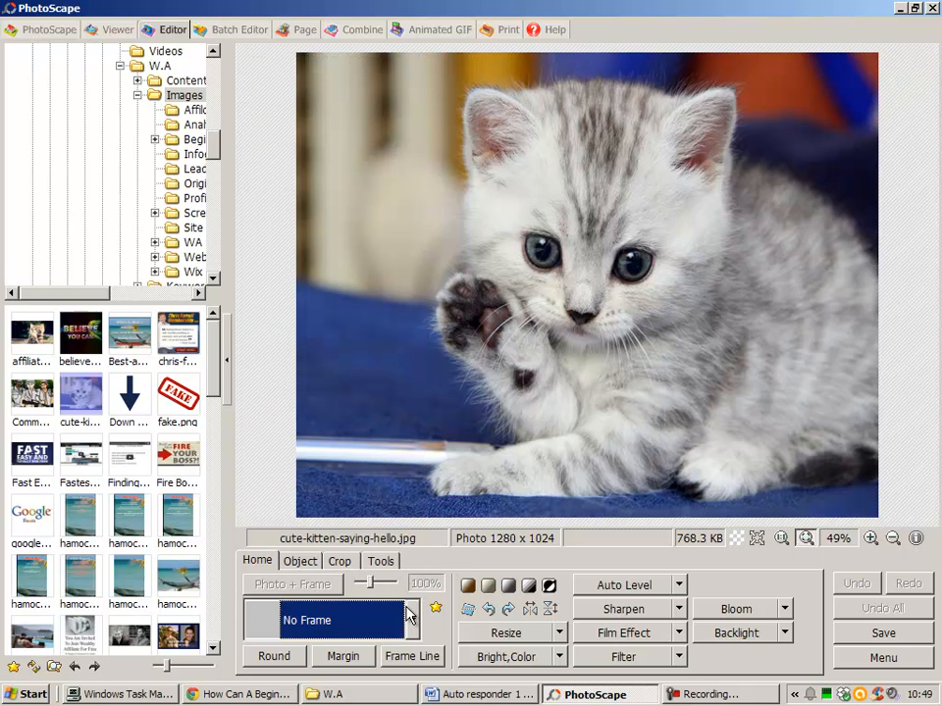
{"action": "left_click", "coordinate": [392, 656]}
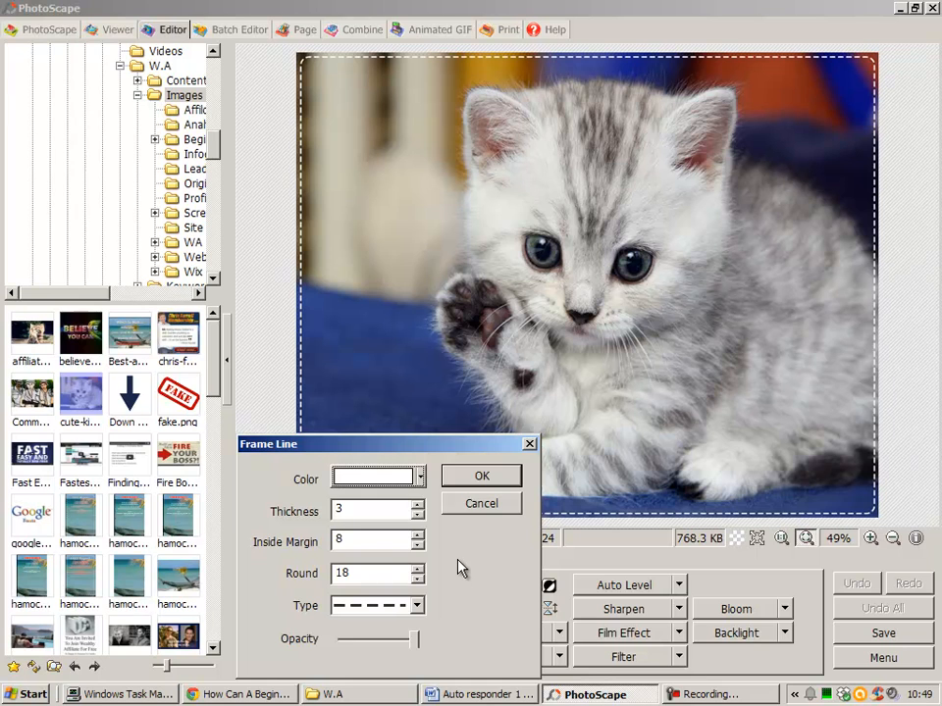
{"action": "left_click", "coordinate": [476, 481]}
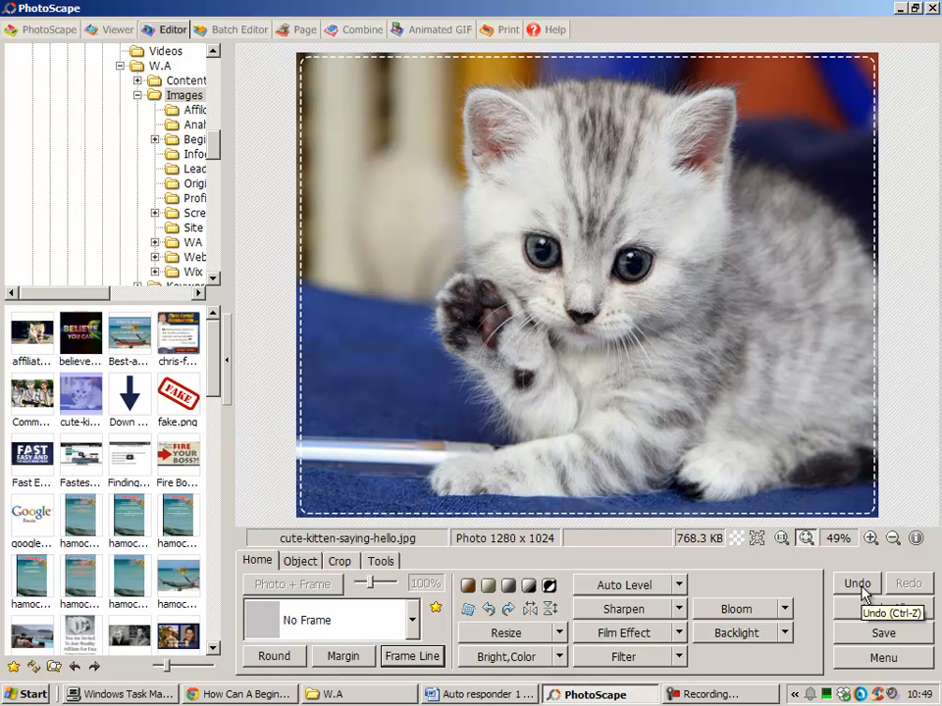
{"action": "left_click", "coordinate": [862, 588]}
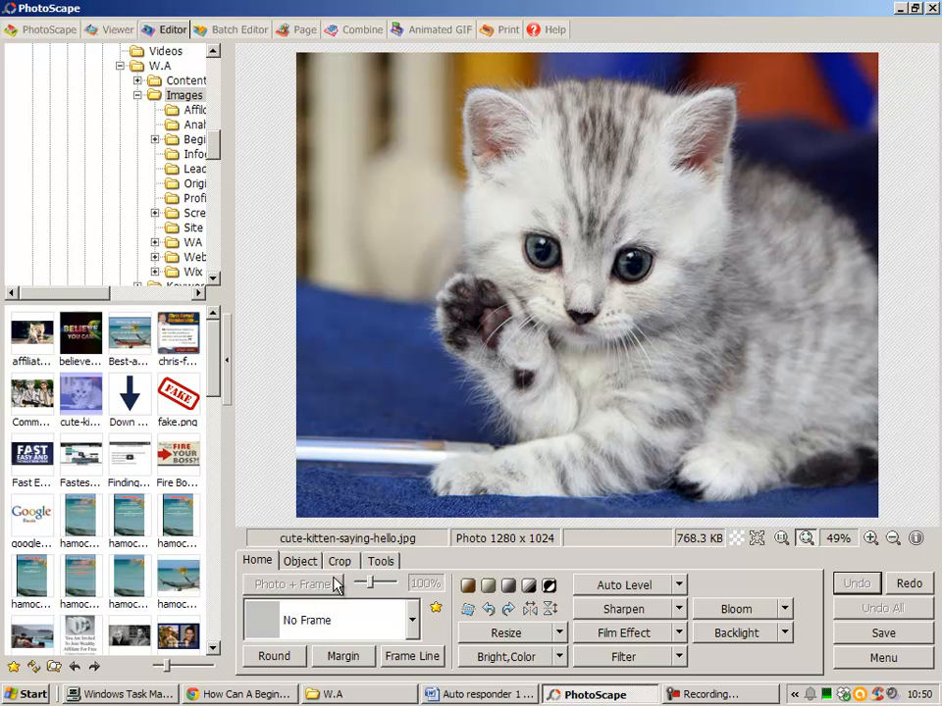
- Resize the kitten photo to a width of 250 pixels with the aspect ratio preserved
{"action": "left_click", "coordinate": [509, 635]}
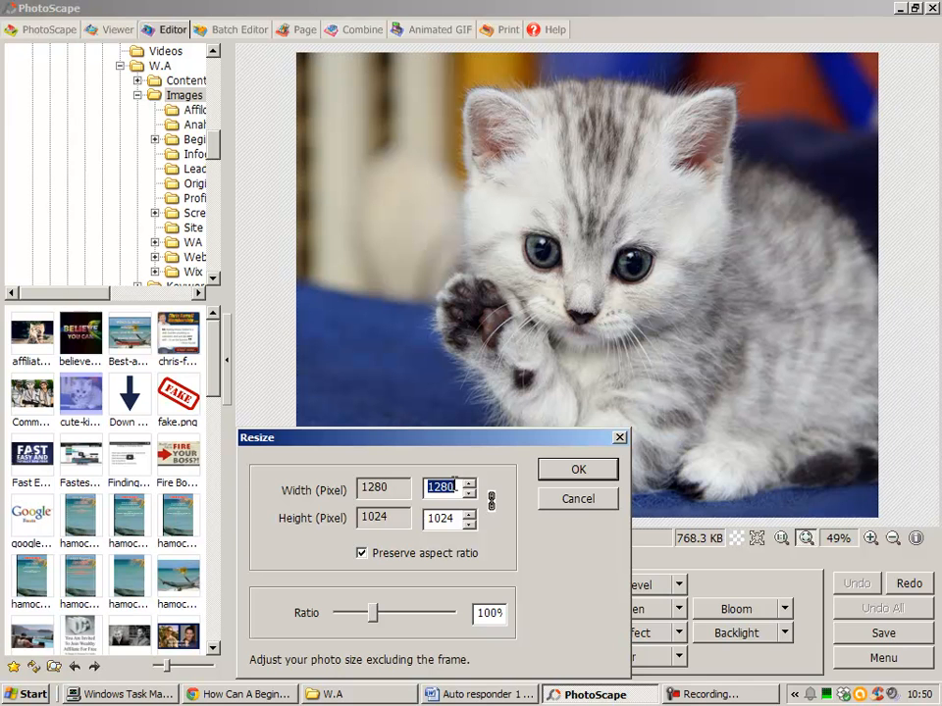
{"action": "type", "text": "250"}
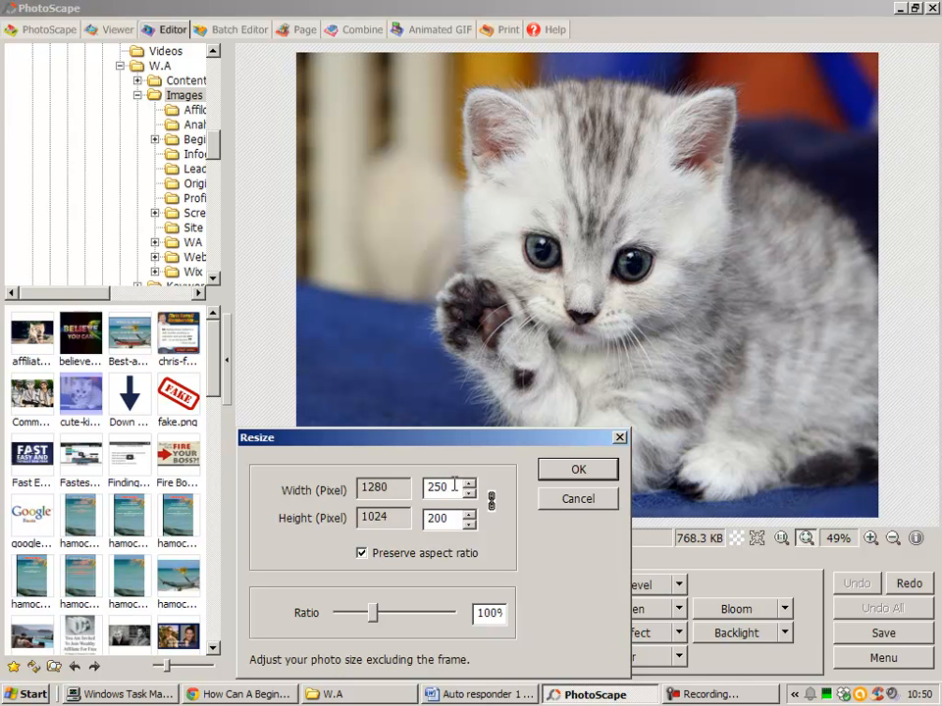
{"action": "left_click", "coordinate": [574, 470]}
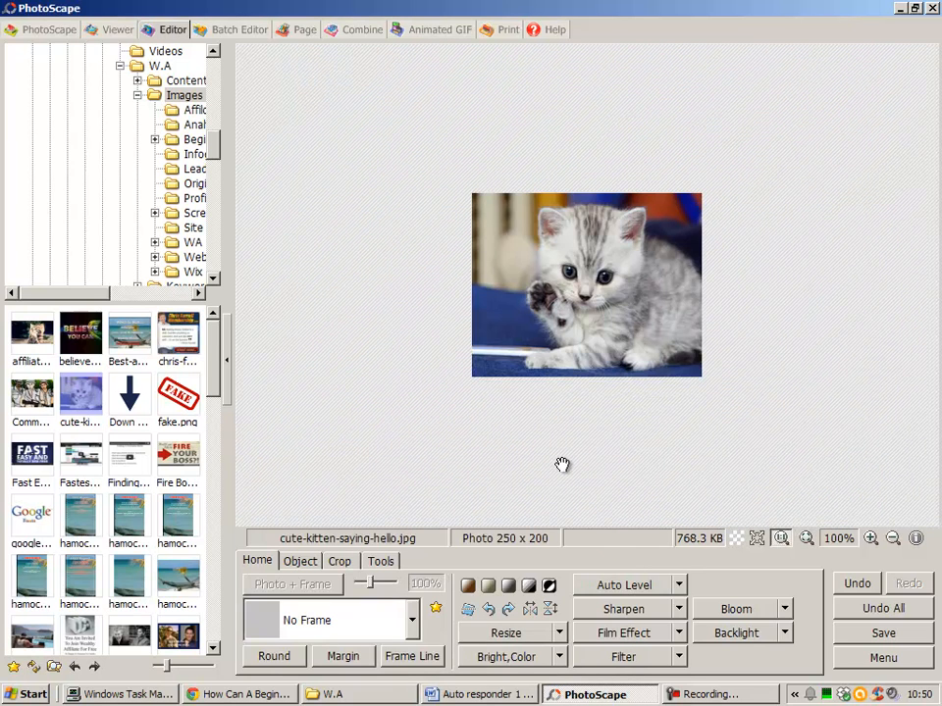
- Add a text object to the photo, replacing all of the leftover wording with "HI There"
{"action": "left_click", "coordinate": [309, 569]}
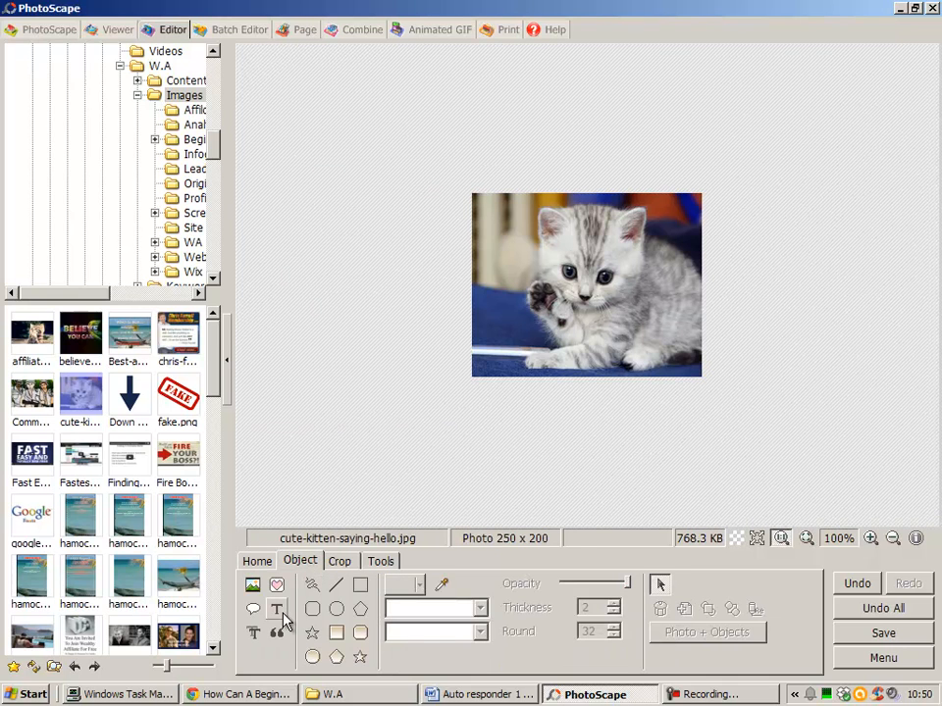
{"action": "left_click", "coordinate": [278, 609]}
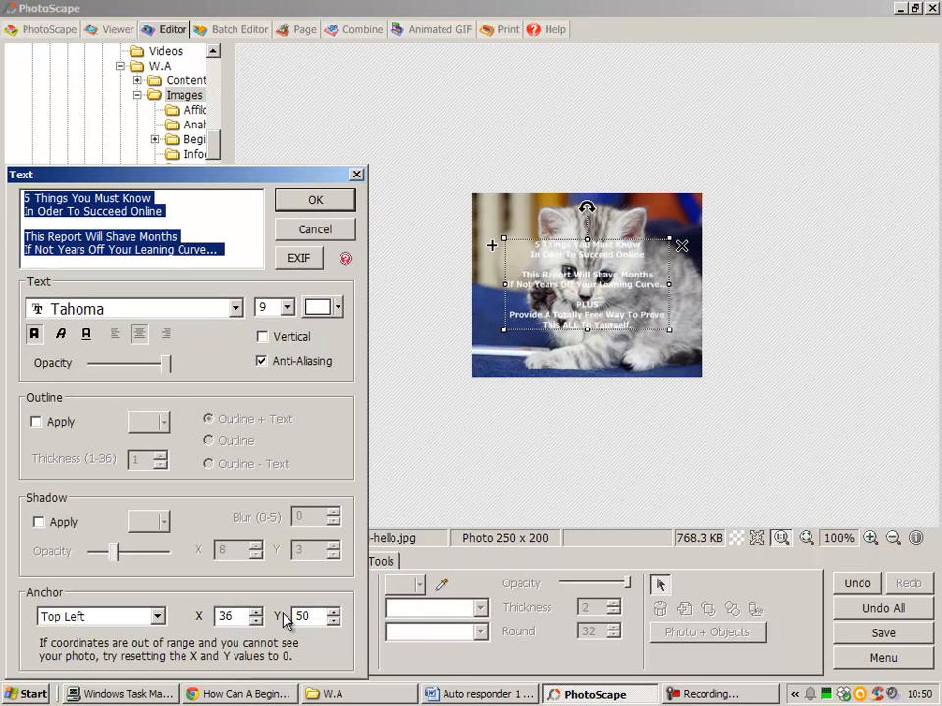
{"action": "left_click_drag", "start_coordinate": [232, 250], "coordinate": [14, 203]}
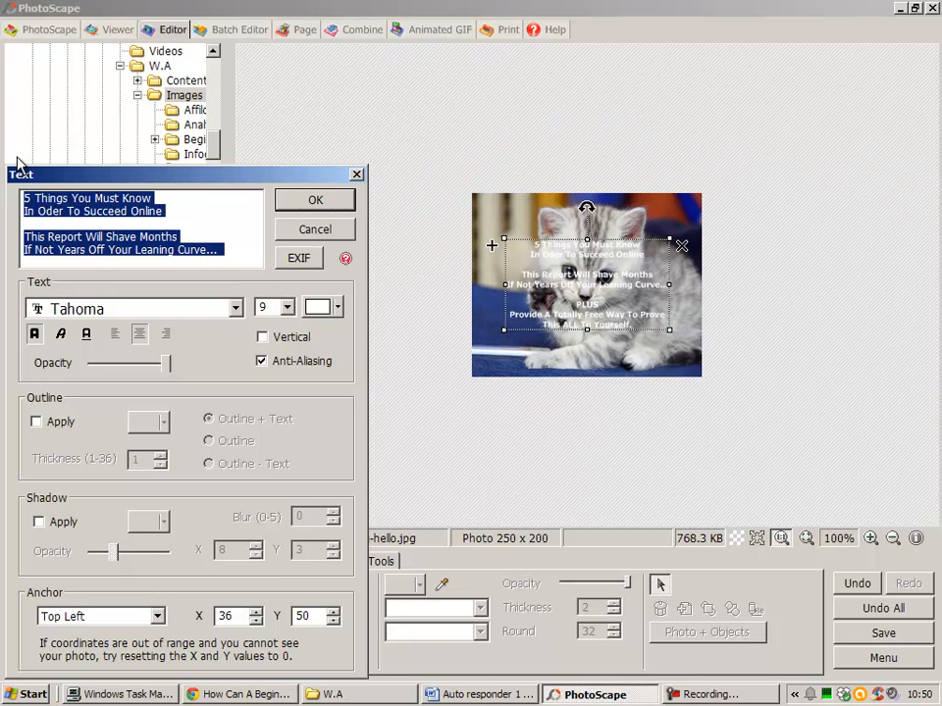
{"action": "key", "text": "Delete"}
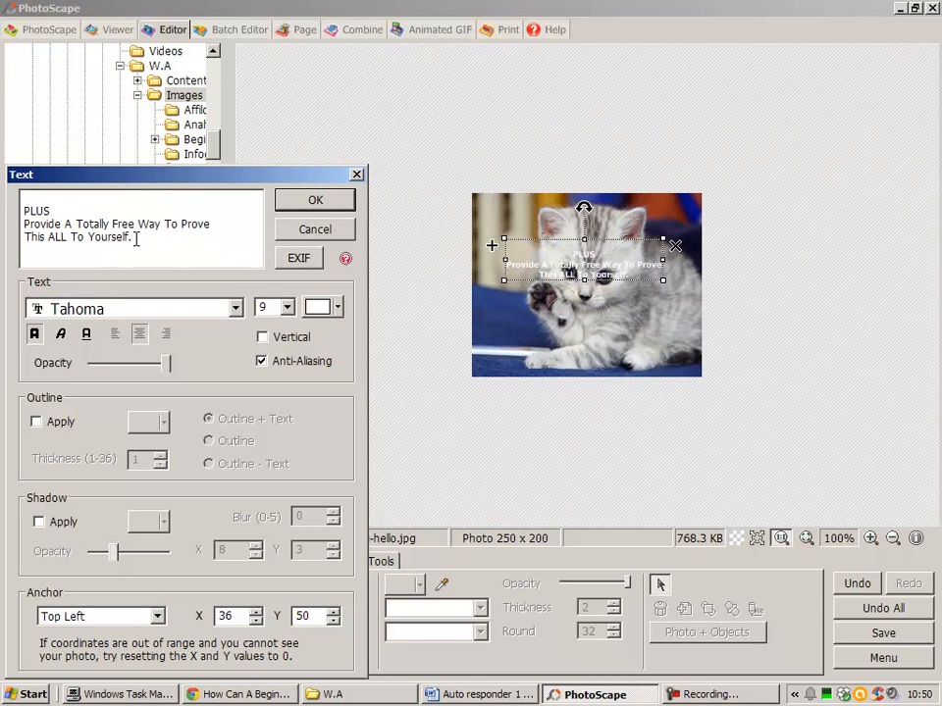
{"action": "key", "text": "ctrl+a"}
{"action": "key", "text": "Delete"}
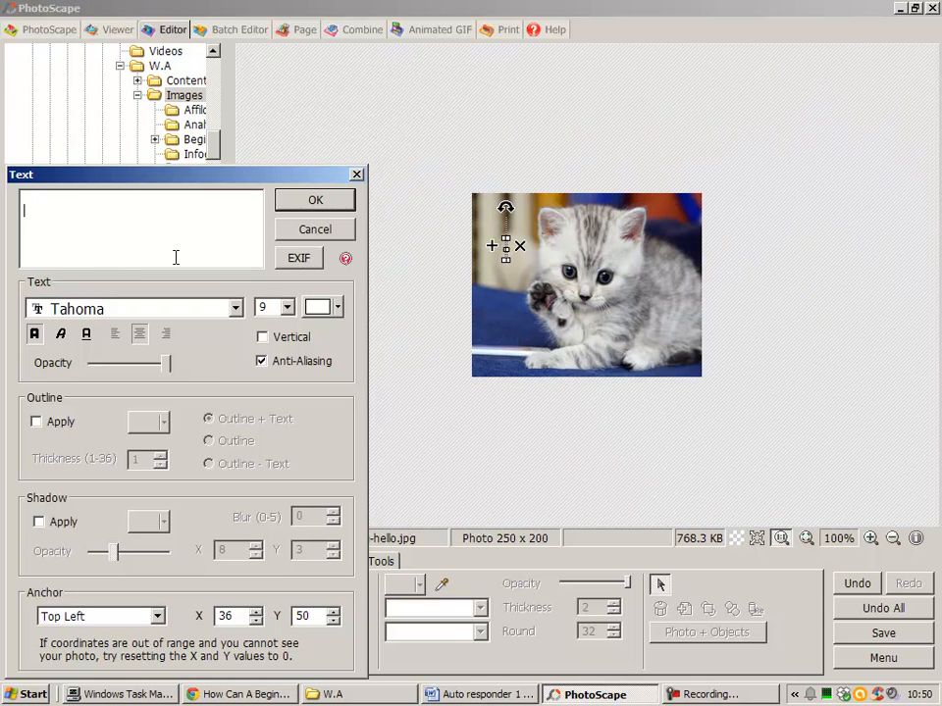
{"action": "type", "text": "HI There"}
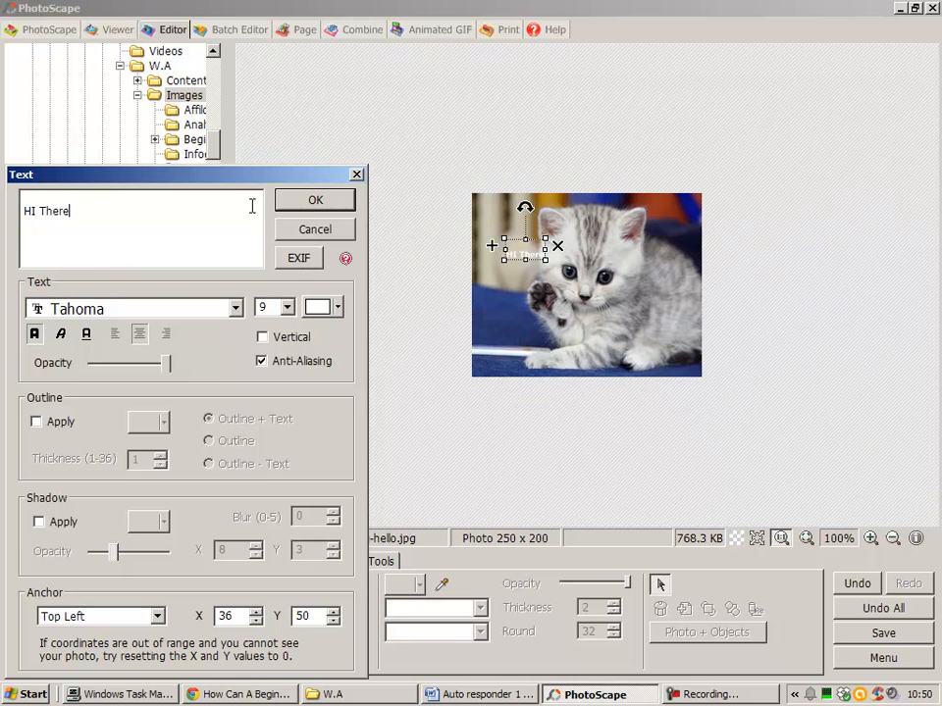
{"action": "left_click", "coordinate": [316, 202]}
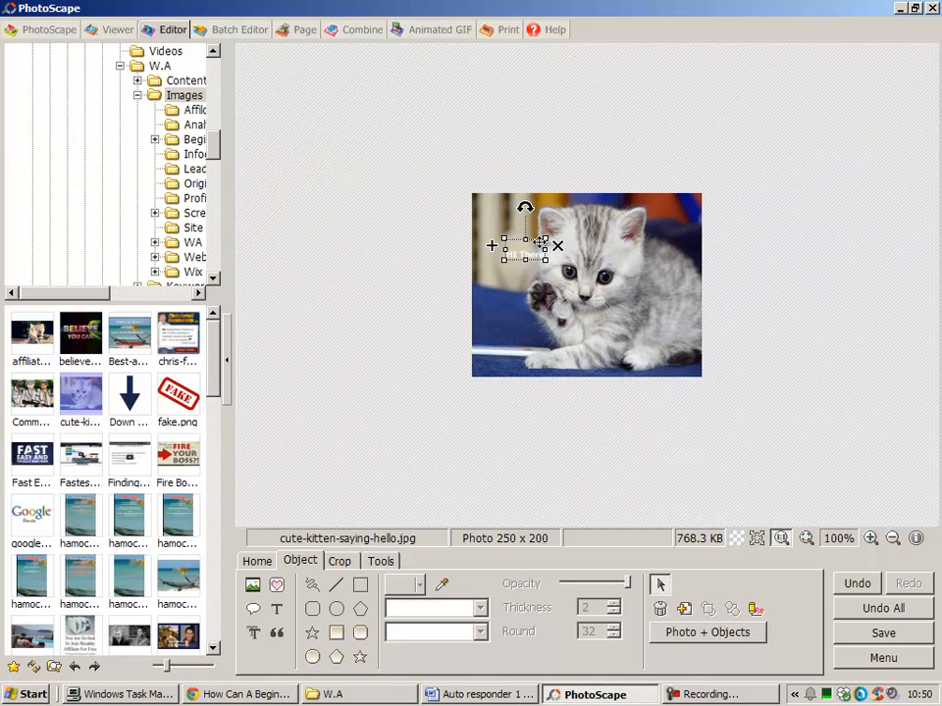
- Enlarge the text on the photo to size 32 and correct its wording to "Hi There"
{"action": "left_click_drag", "start_coordinate": [539, 243], "coordinate": [652, 214]}
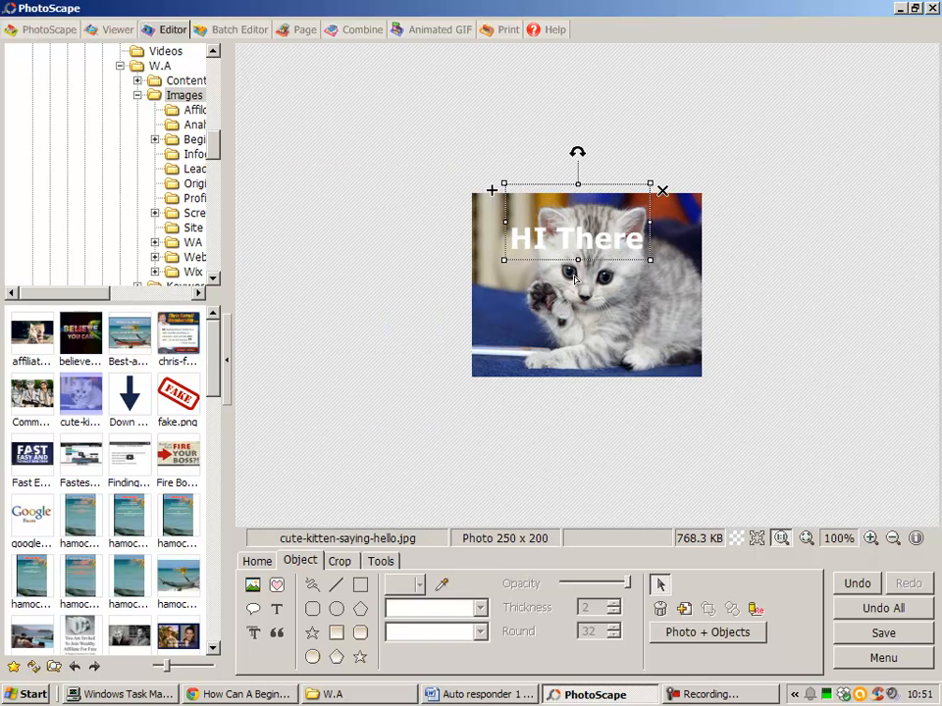
{"action": "double_click", "coordinate": [547, 214]}
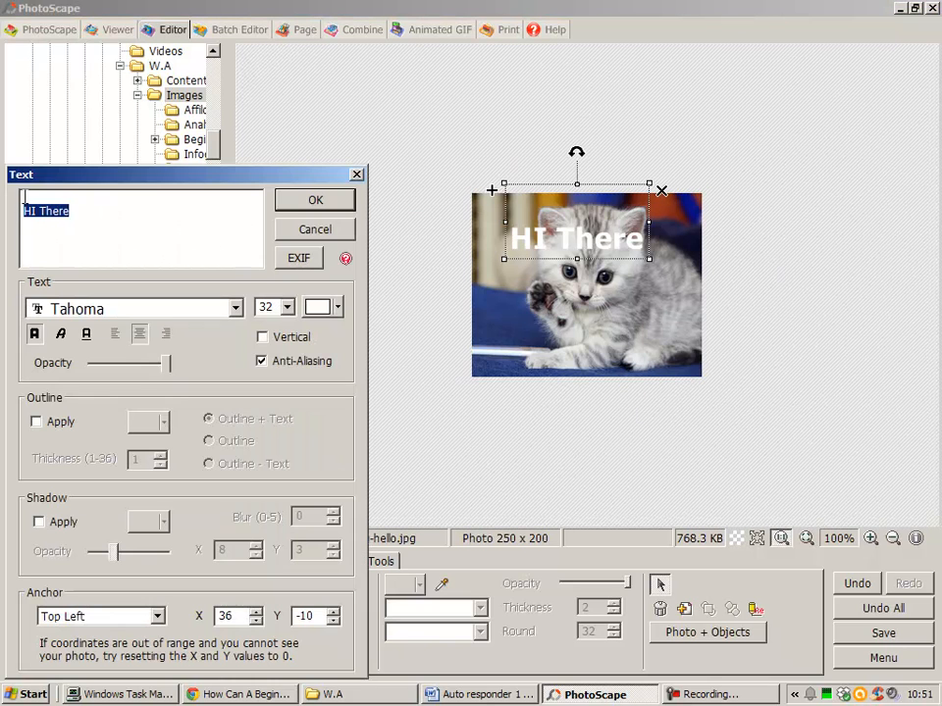
{"action": "left_click", "coordinate": [35, 211]}
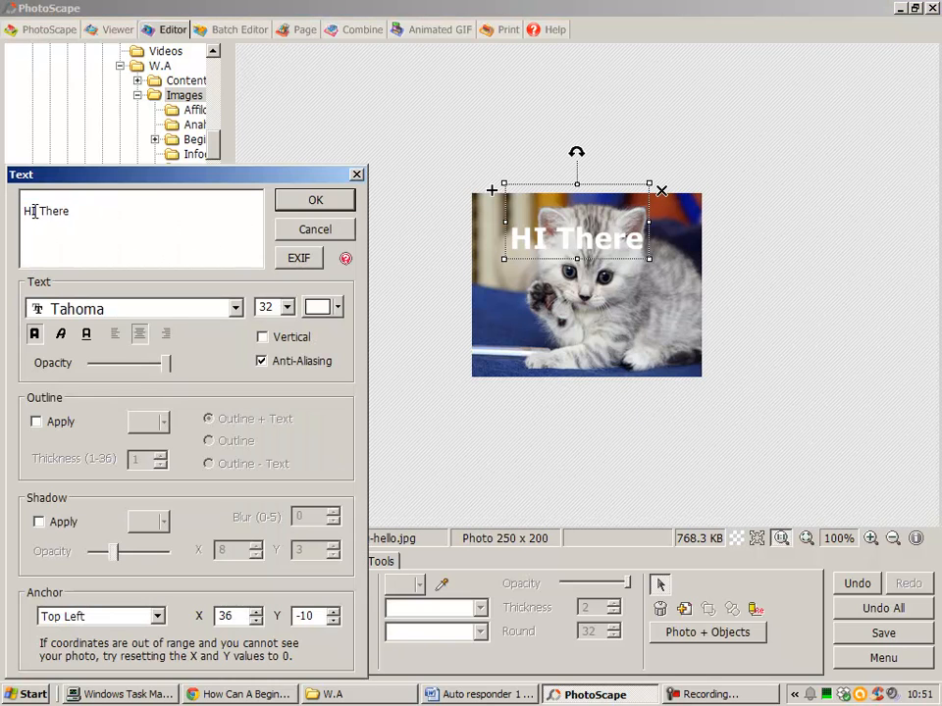
{"action": "key", "text": "Delete"}
{"action": "type", "text": "i"}
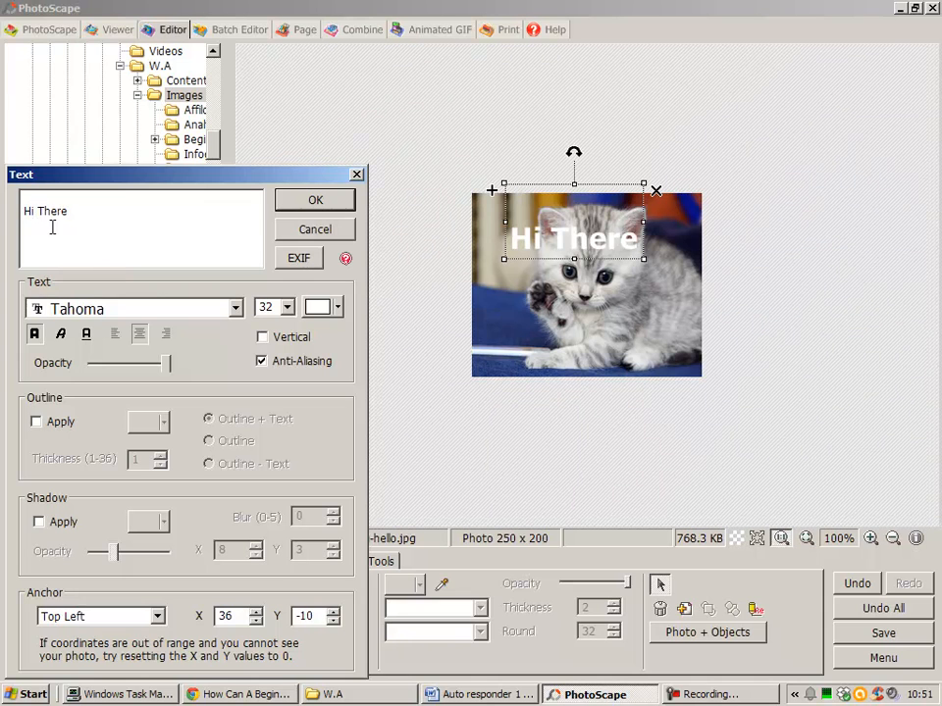
- Colour the "Hi There" text red and look through the available fonts, keeping Tahoma
{"action": "left_click", "coordinate": [339, 309]}
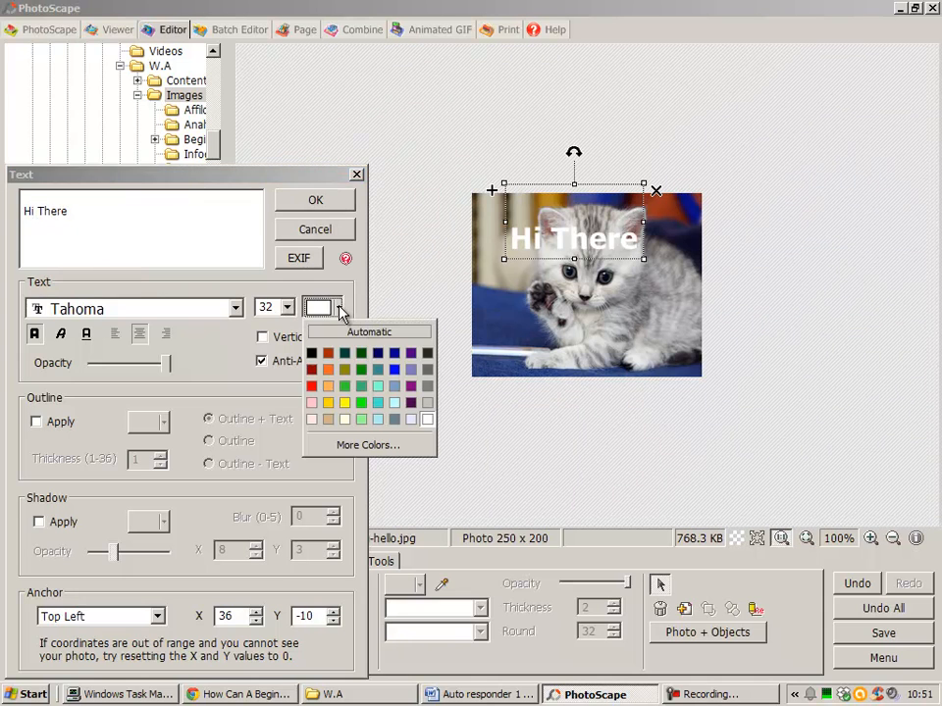
{"action": "left_click", "coordinate": [312, 386]}
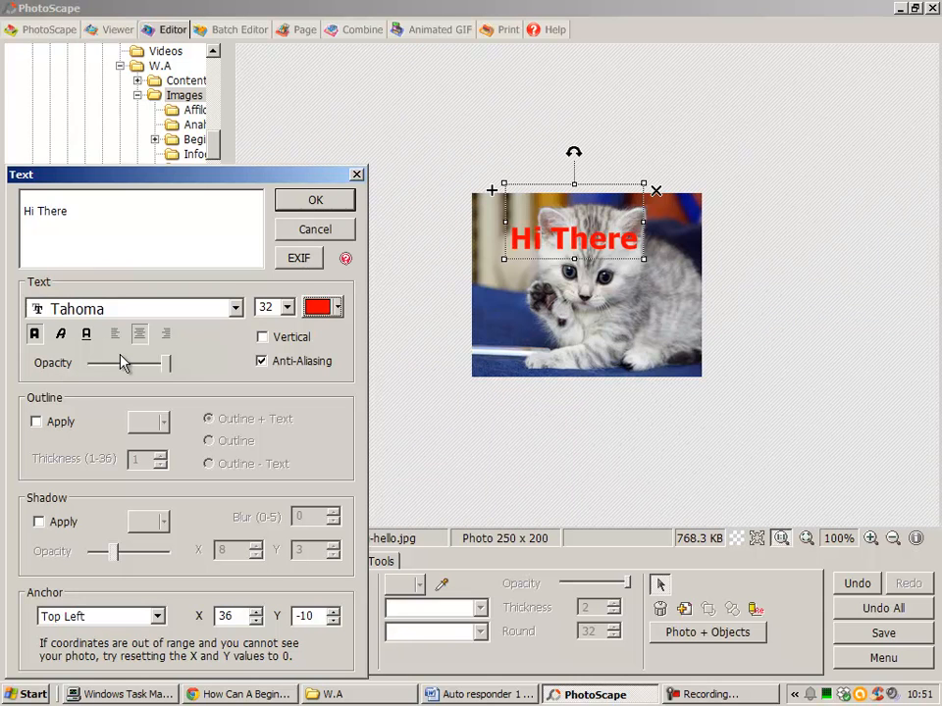
{"action": "left_click", "coordinate": [235, 308]}
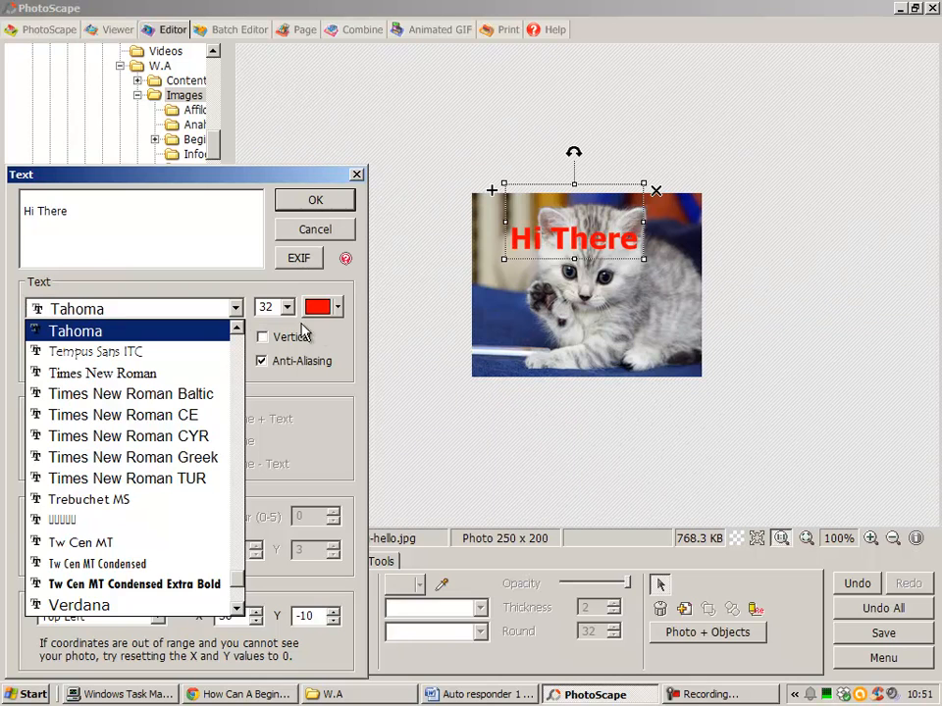
{"action": "left_click", "coordinate": [338, 338]}
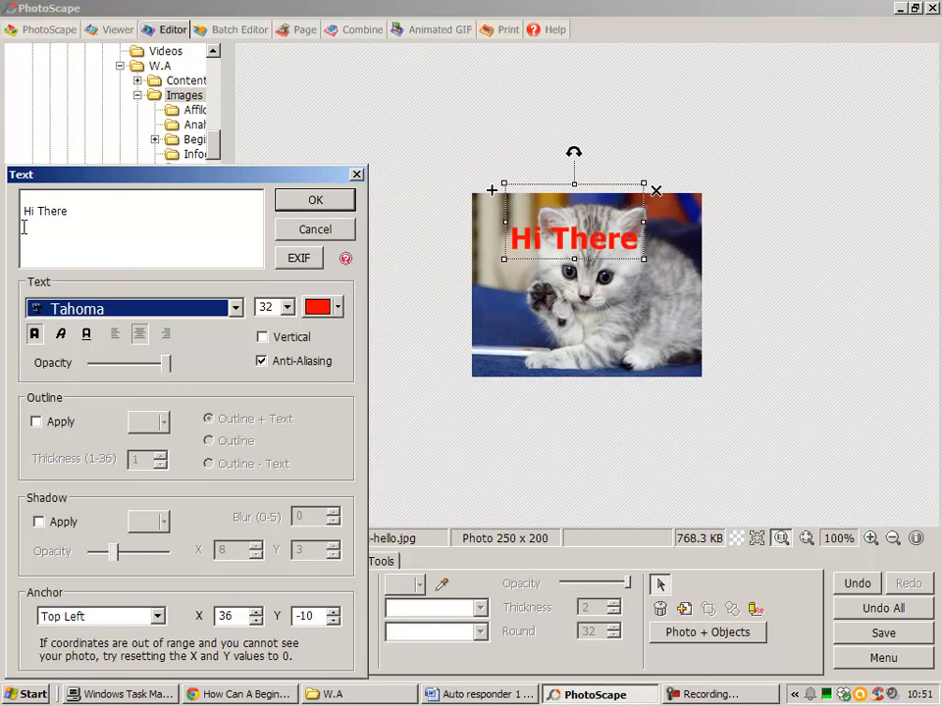
- Add a second line reading "My Name Is" below "Hi There" and accept the text
{"action": "left_click", "coordinate": [79, 216]}
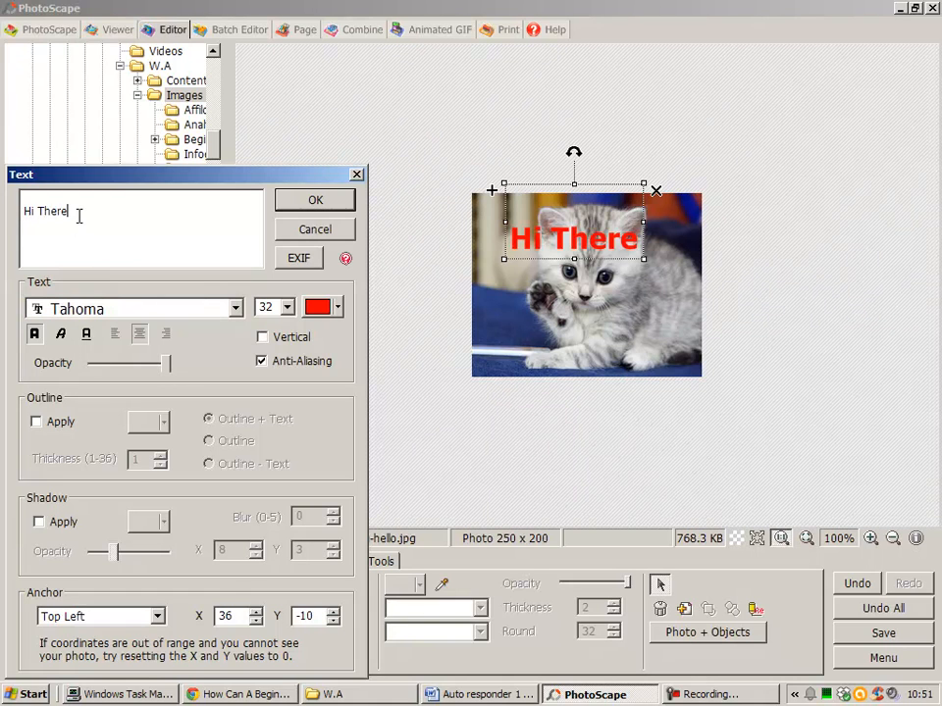
{"action": "key", "text": "Return"}
{"action": "type", "text": "My "}
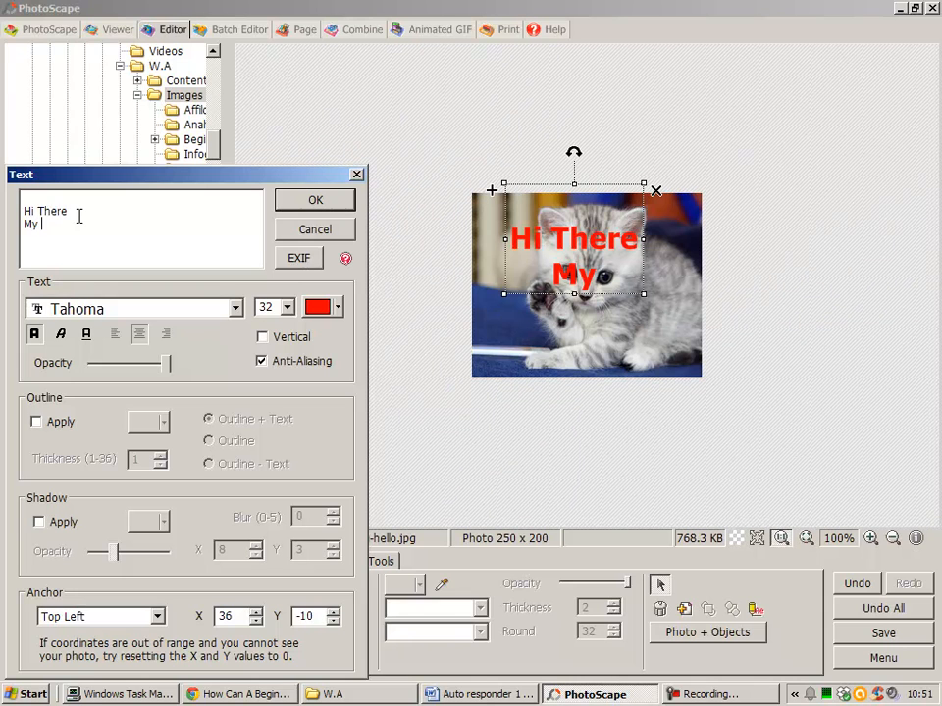
{"action": "type", "text": "Name Is"}
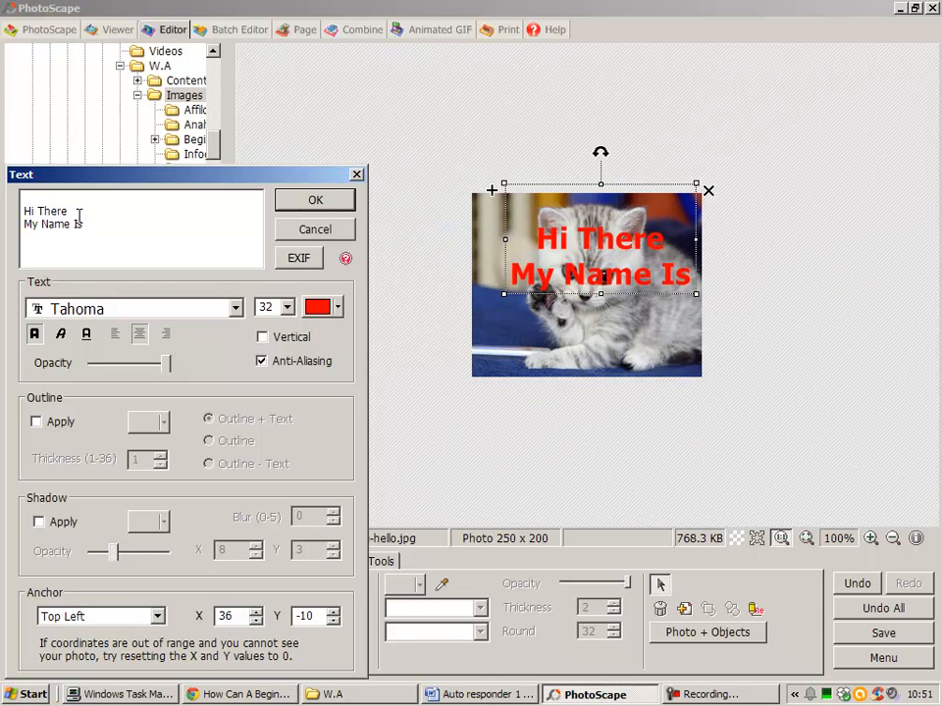
{"action": "left_click", "coordinate": [313, 201]}
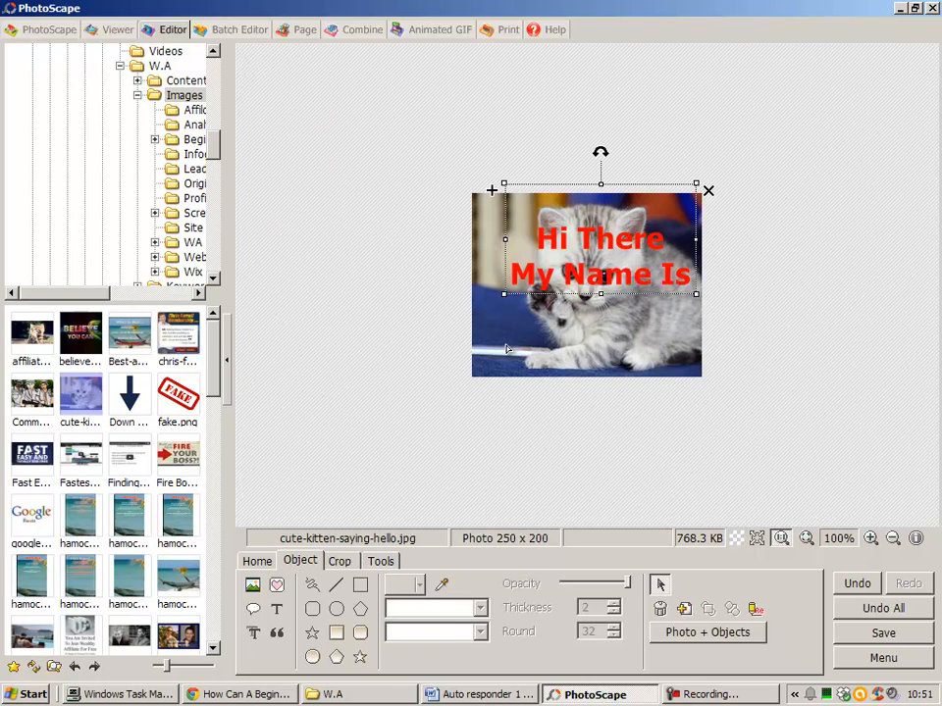
- Start another text object on the photo, replacing the leftover wording with "Tom" and colouring it black
{"action": "left_click", "coordinate": [277, 613]}
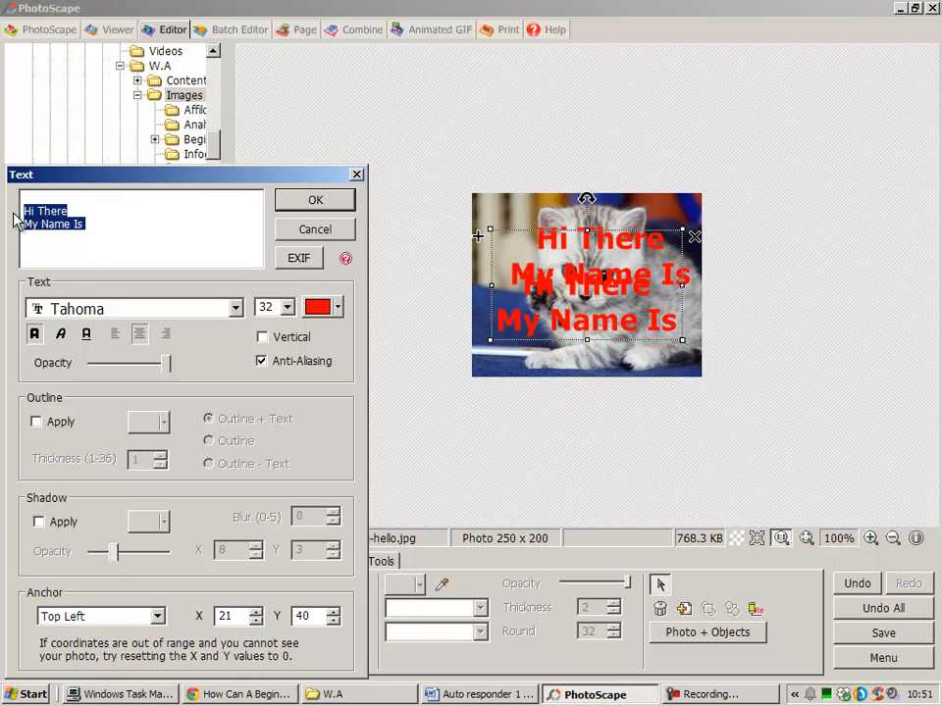
{"action": "type", "text": "Tom"}
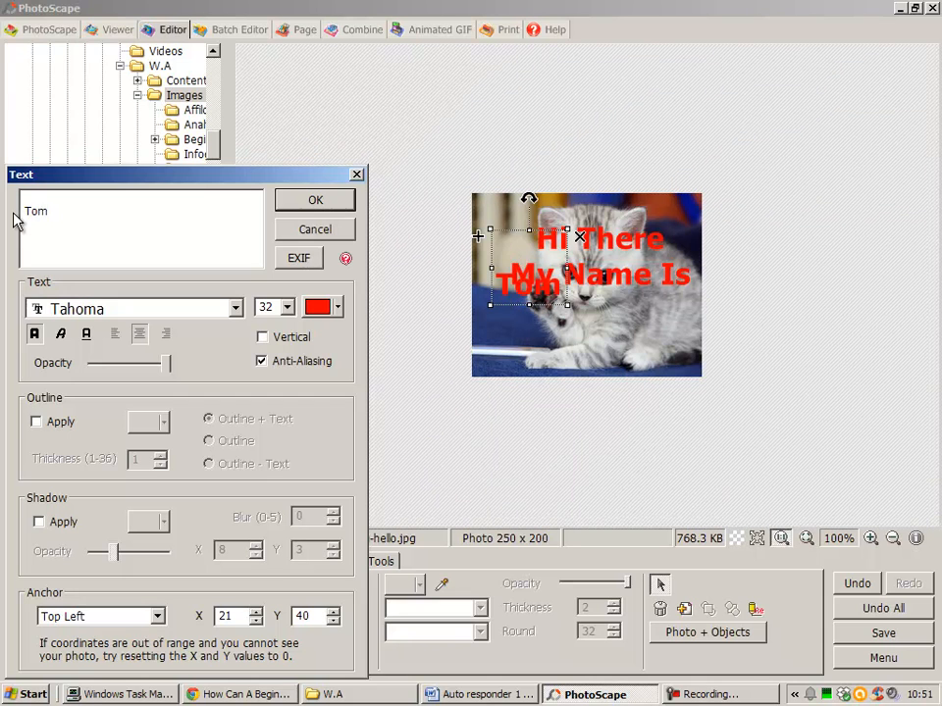
{"action": "left_click", "coordinate": [339, 310]}
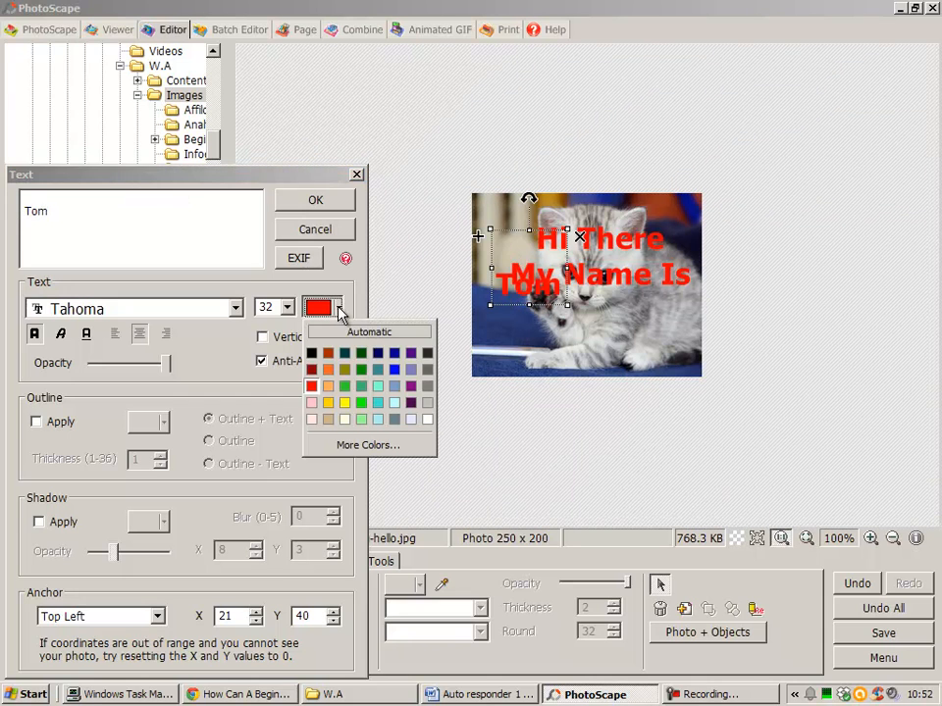
{"action": "left_click", "coordinate": [312, 354]}
- Set the "Tom" text in the Tempus Sans ITC font and place it beneath the "My Name Is" line
{"action": "left_click", "coordinate": [235, 309]}
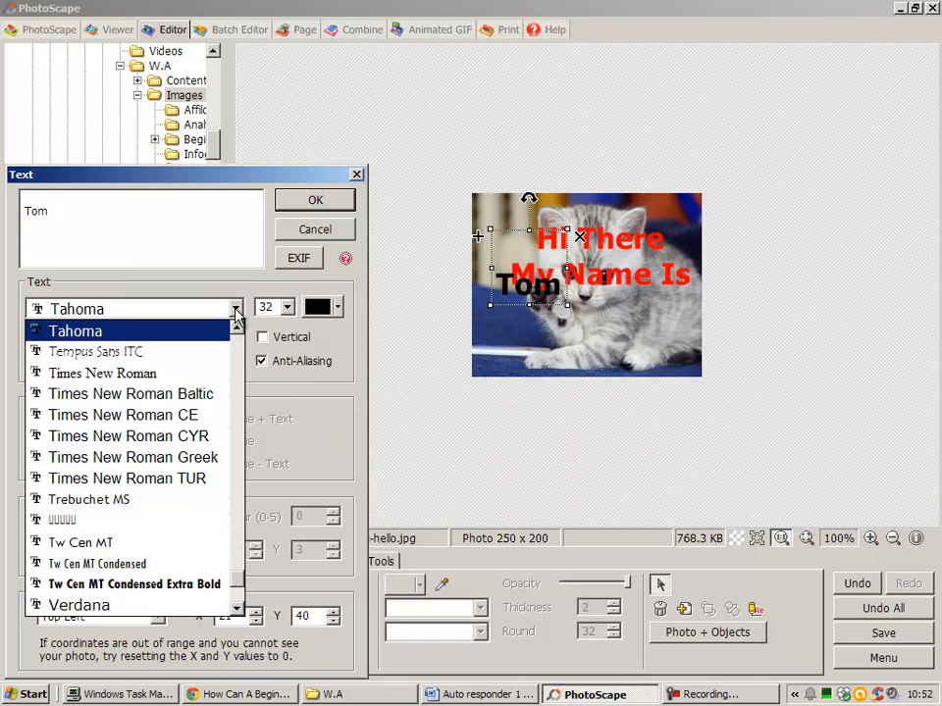
{"action": "left_click", "coordinate": [211, 353]}
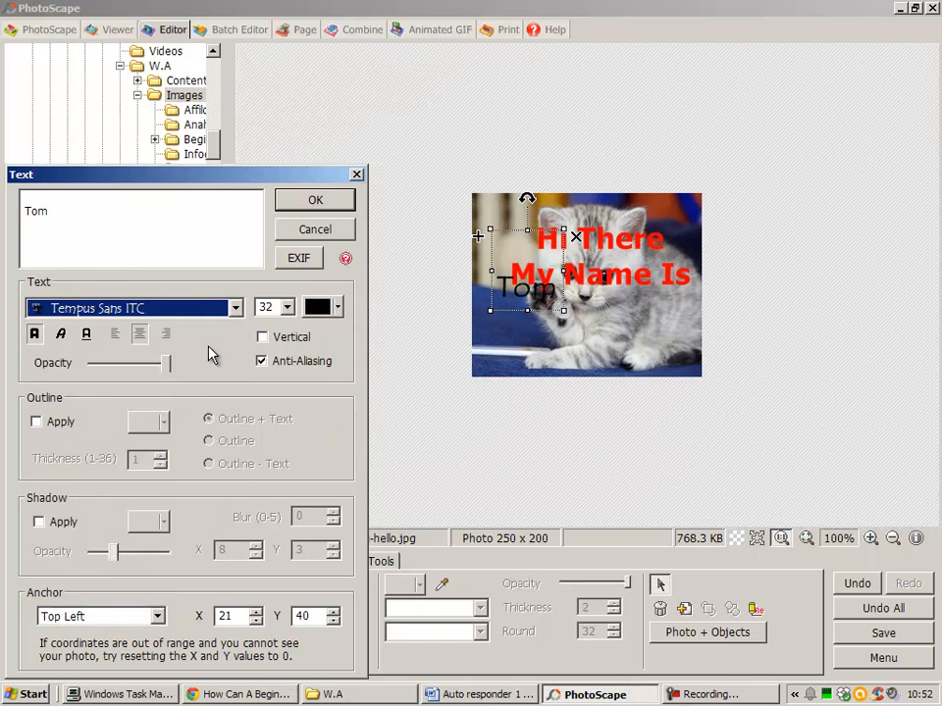
{"action": "left_click", "coordinate": [315, 202]}
{"action": "left_click_drag", "start_coordinate": [503, 295], "coordinate": [615, 321]}
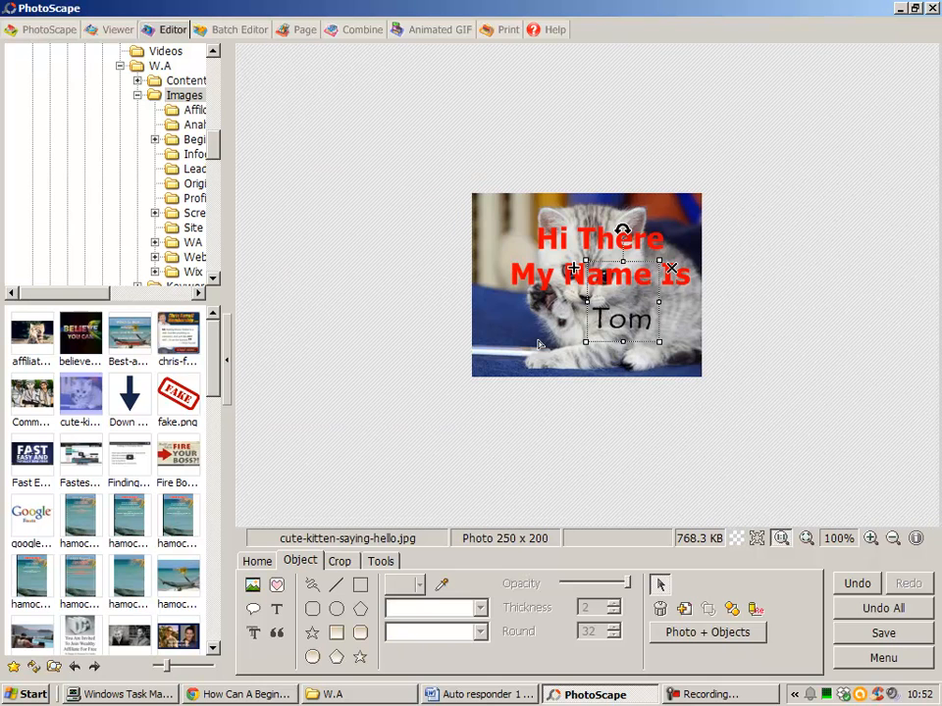
{"action": "left_click", "coordinate": [547, 430]}
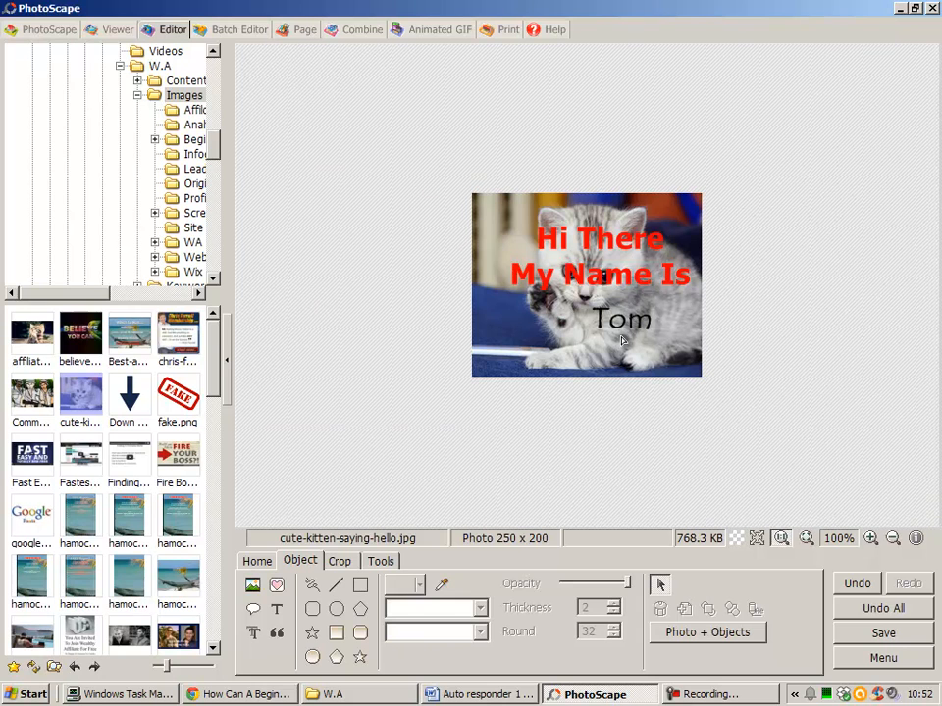
{"action": "double_click", "coordinate": [618, 277]}
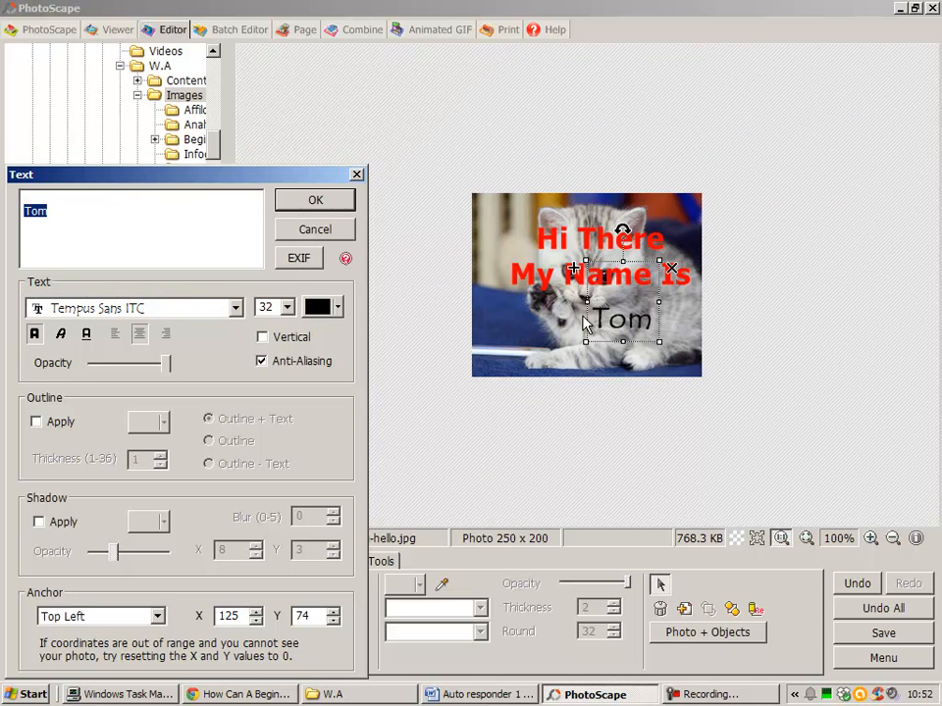
{"action": "left_click", "coordinate": [316, 202]}
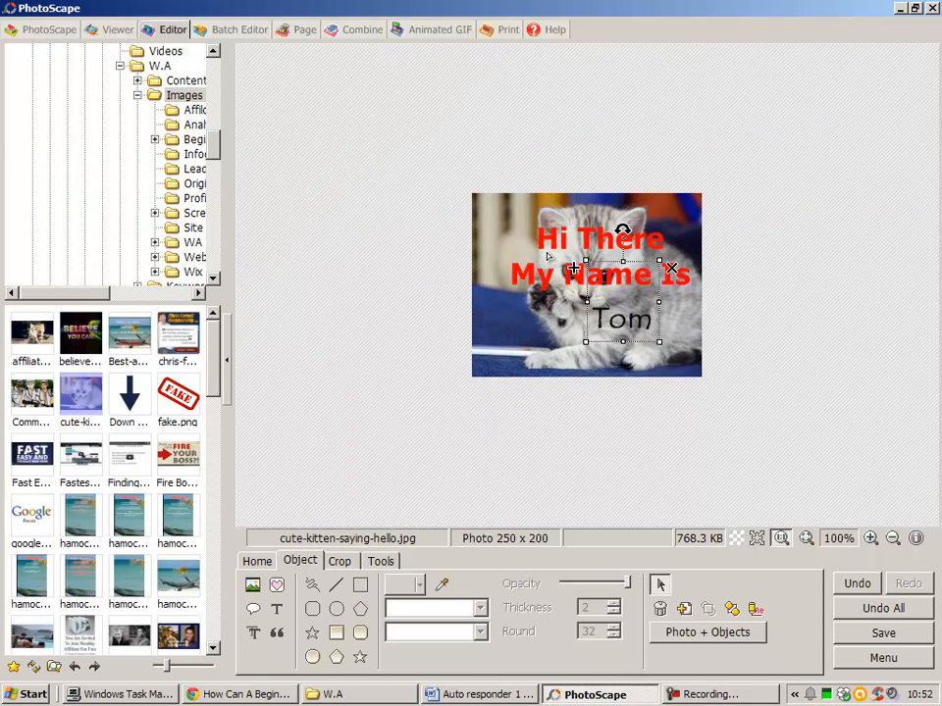
{"action": "left_click", "coordinate": [579, 436]}
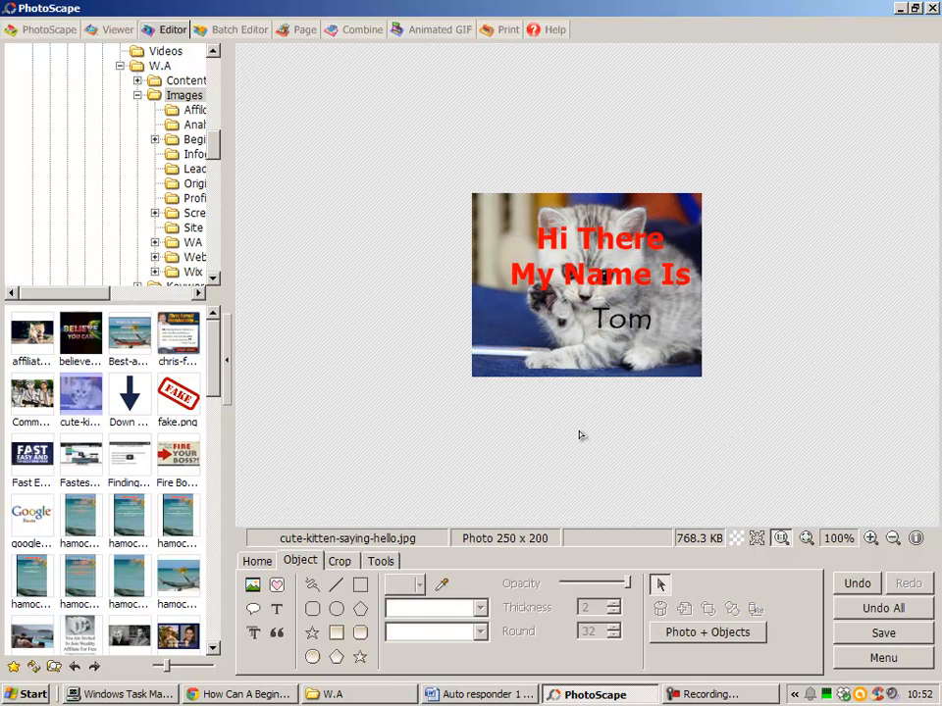
- Try a white outline of thickness 2 and a black shadow on the red text, then discard both
{"action": "double_click", "coordinate": [564, 228]}
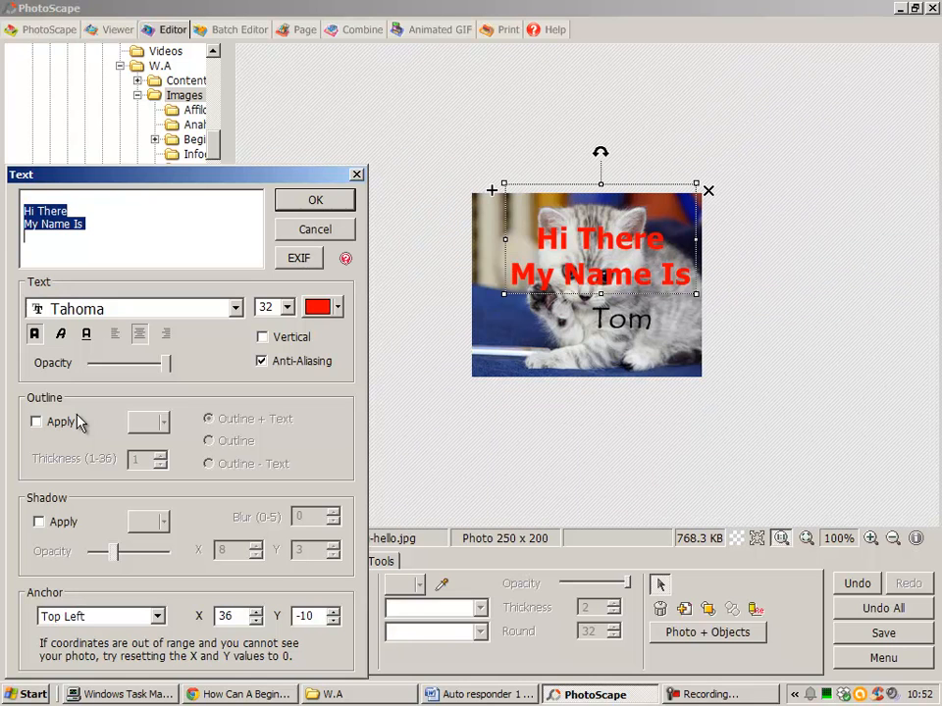
{"action": "left_click", "coordinate": [36, 423]}
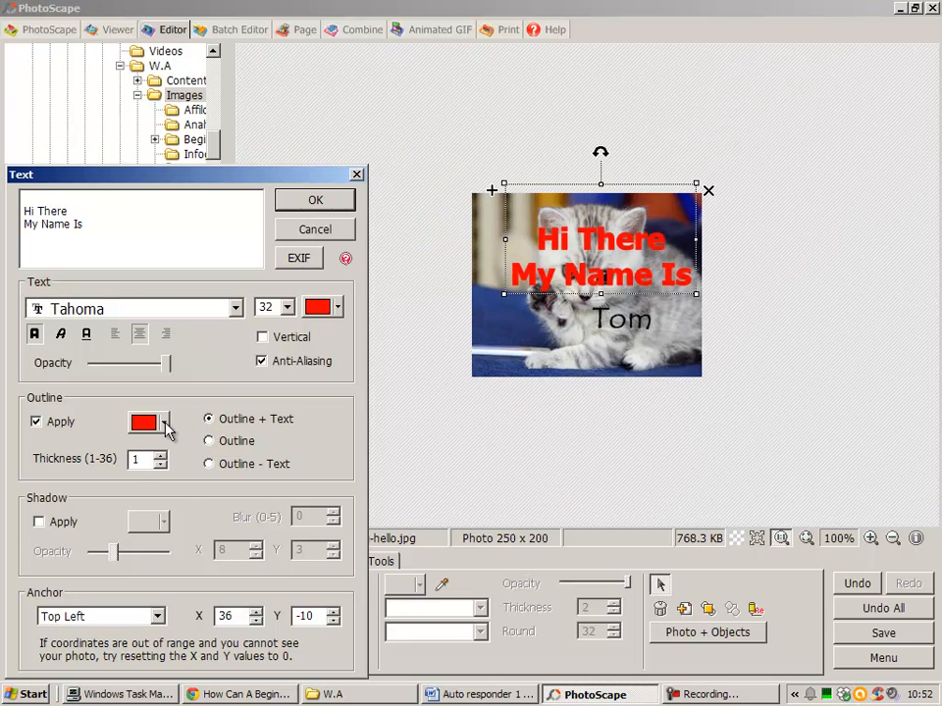
{"action": "left_click", "coordinate": [165, 422]}
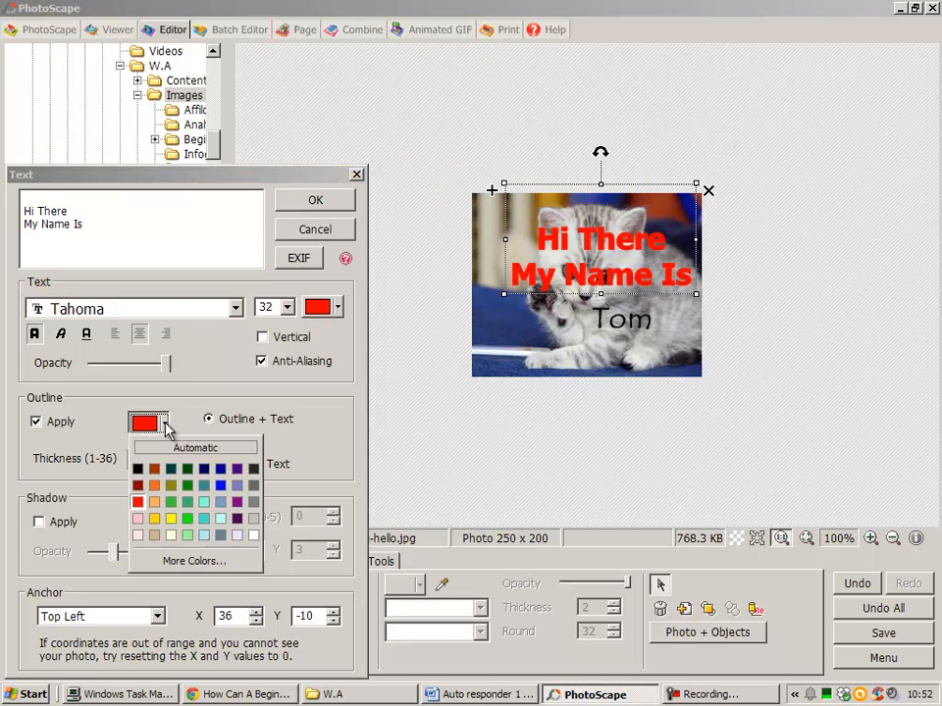
{"action": "left_click", "coordinate": [253, 536]}
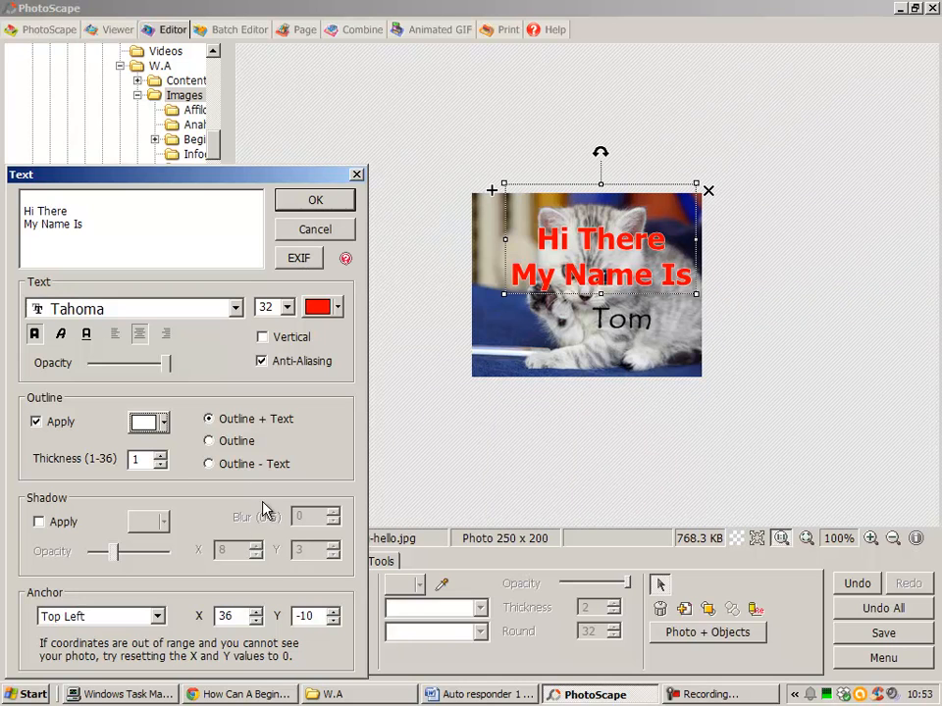
{"action": "left_click", "coordinate": [161, 455]}
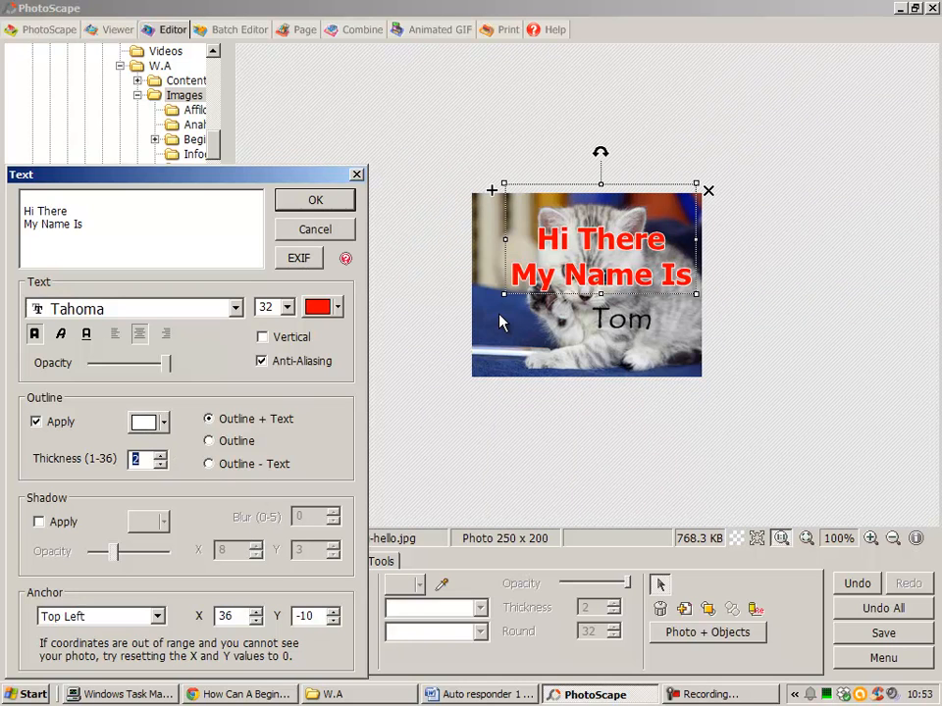
{"action": "left_click", "coordinate": [39, 522]}
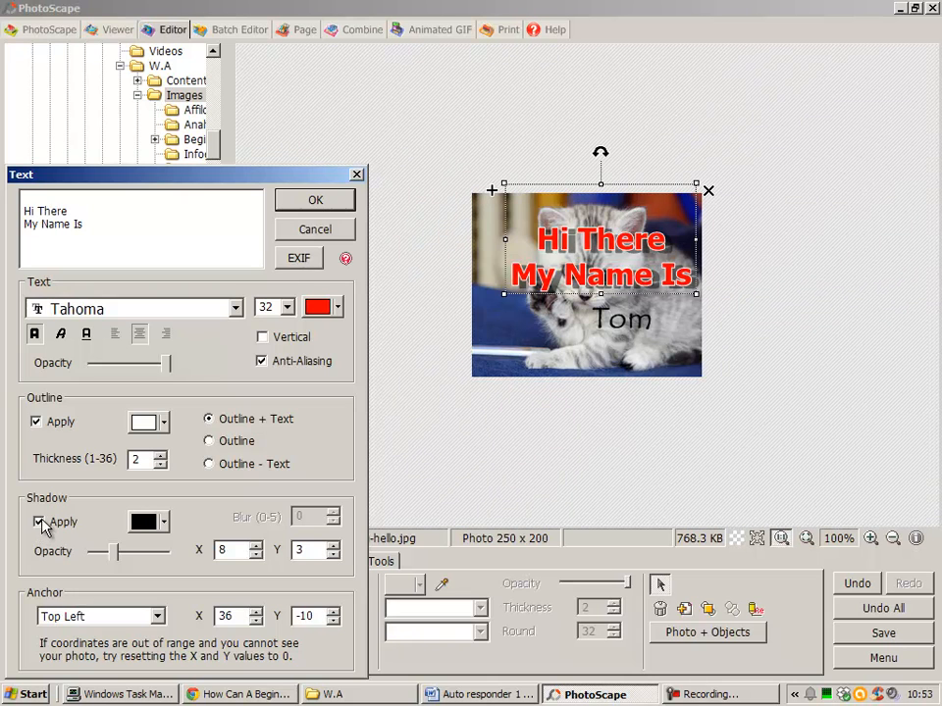
{"action": "left_click", "coordinate": [359, 175]}
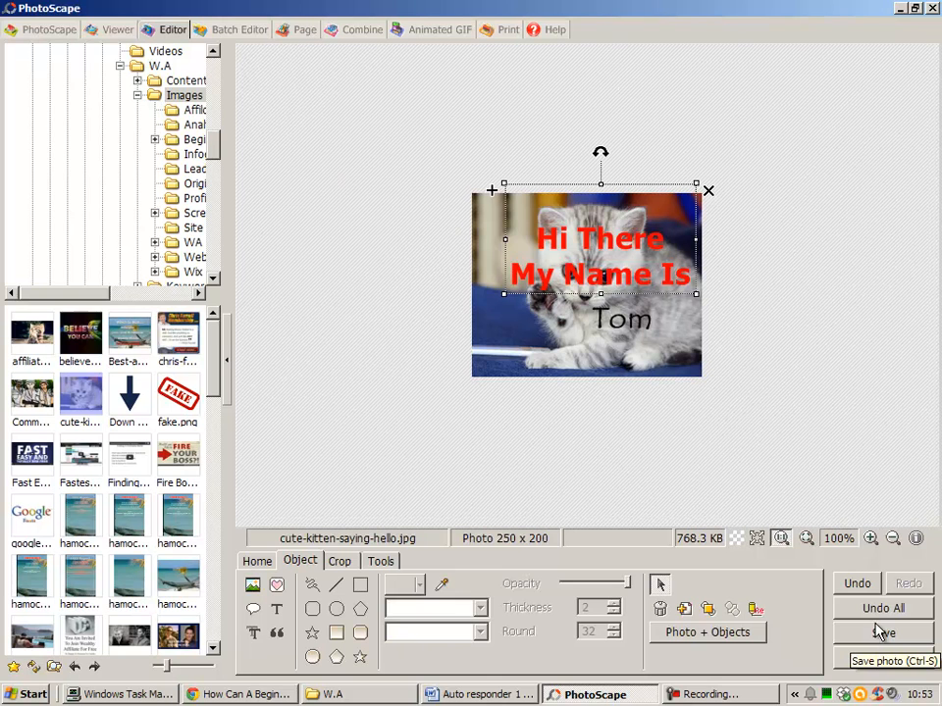
- Undo the addition of the "Tom" text and deselect the remaining text
{"action": "left_click", "coordinate": [862, 586]}
{"action": "left_click", "coordinate": [863, 587]}
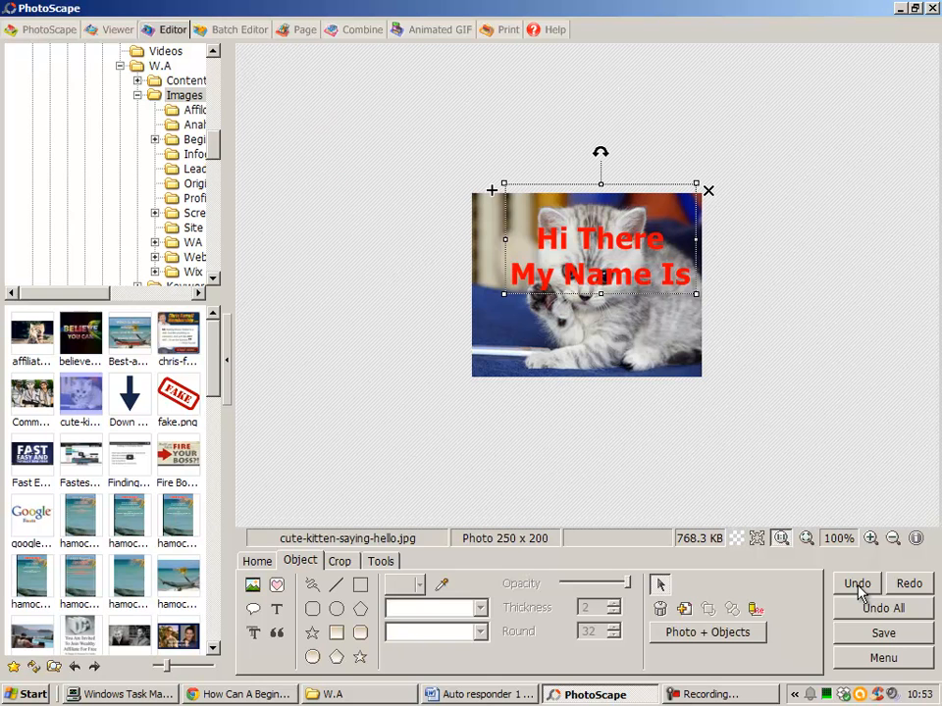
{"action": "left_click", "coordinate": [766, 372]}
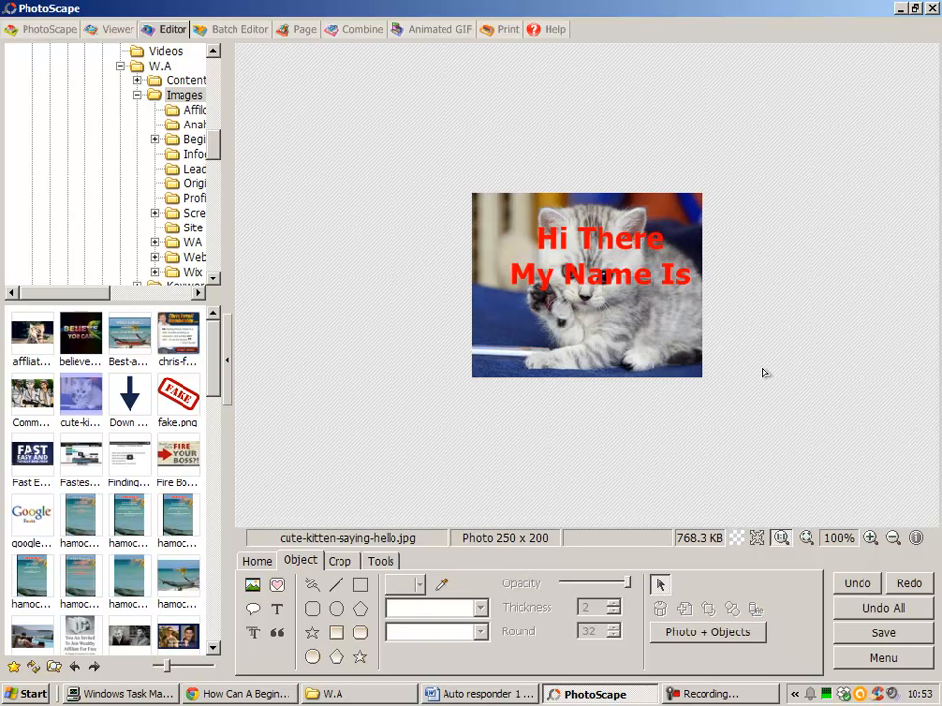
- Try a uniform black margin of 2 around the photo, then discard it
{"action": "left_click", "coordinate": [261, 562]}
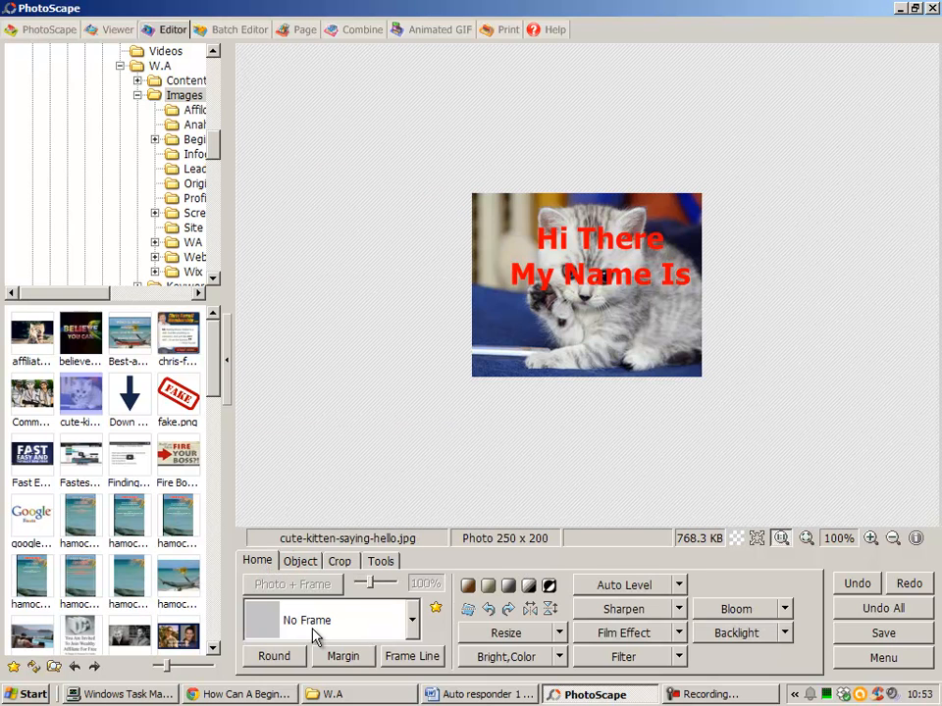
{"action": "left_click", "coordinate": [361, 661]}
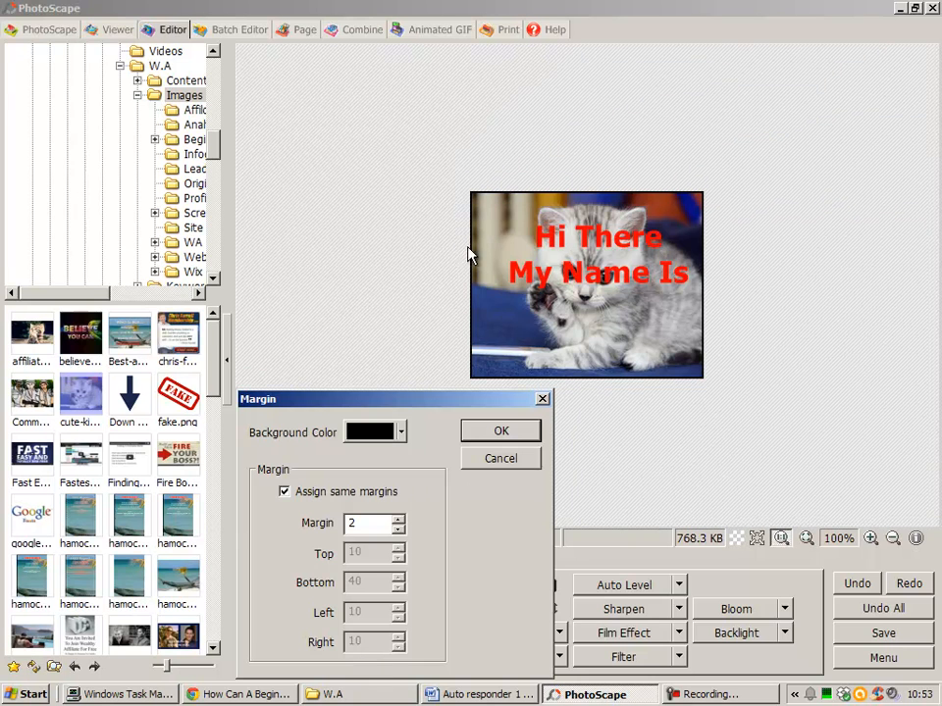
{"action": "left_click", "coordinate": [542, 400]}
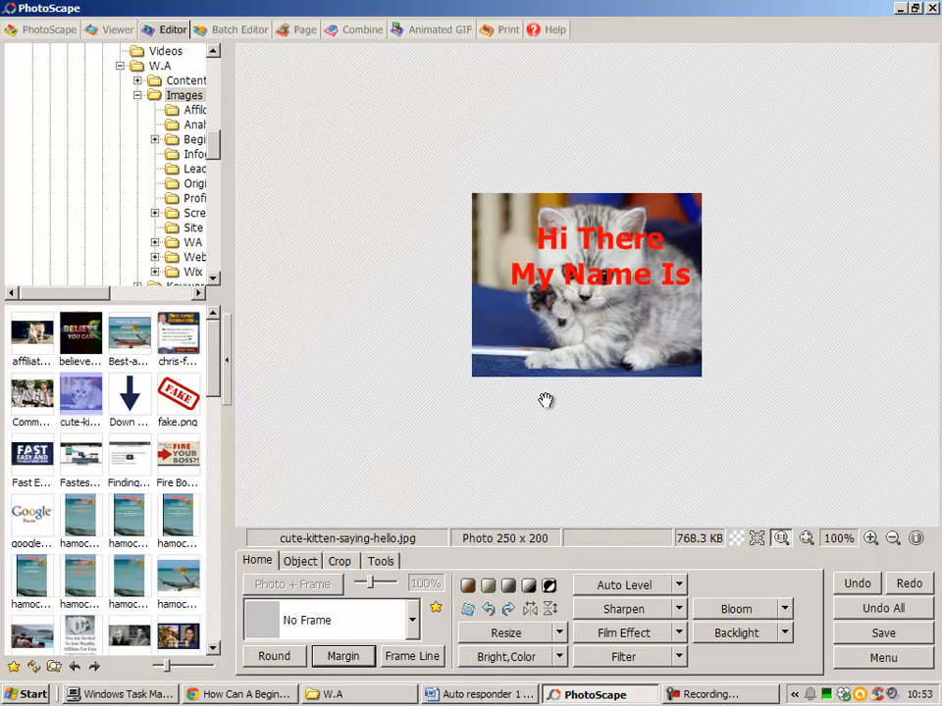